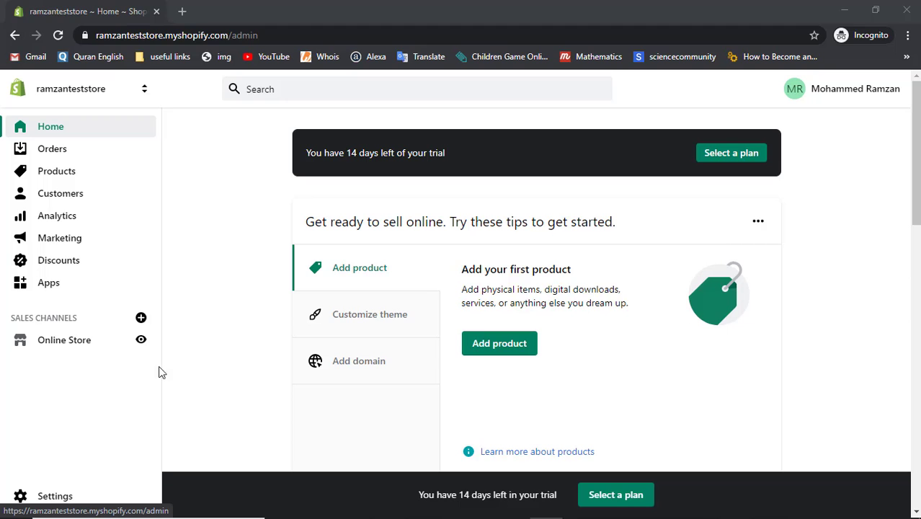
# Step: Go to Settings > Plan and permissions and scroll down to Staff accounts (0 of 2)
pyautogui.click(55, 497)
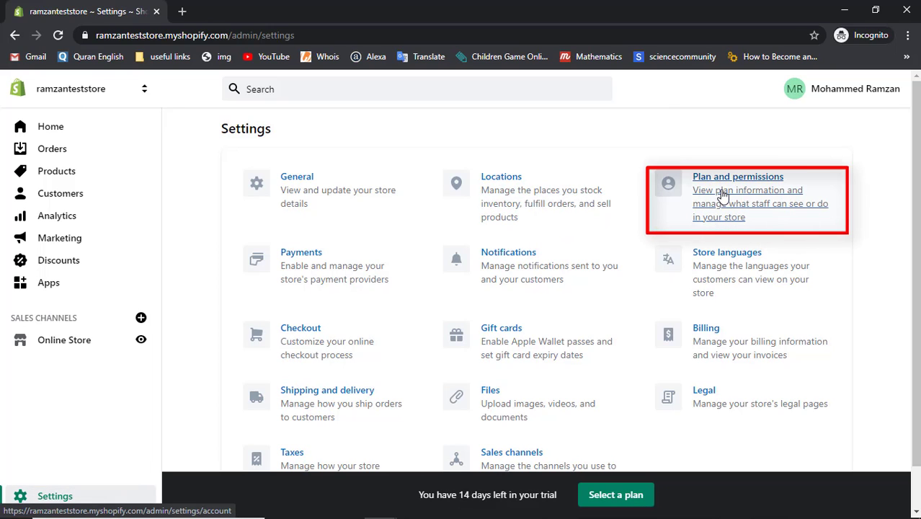
pyautogui.click(721, 194)
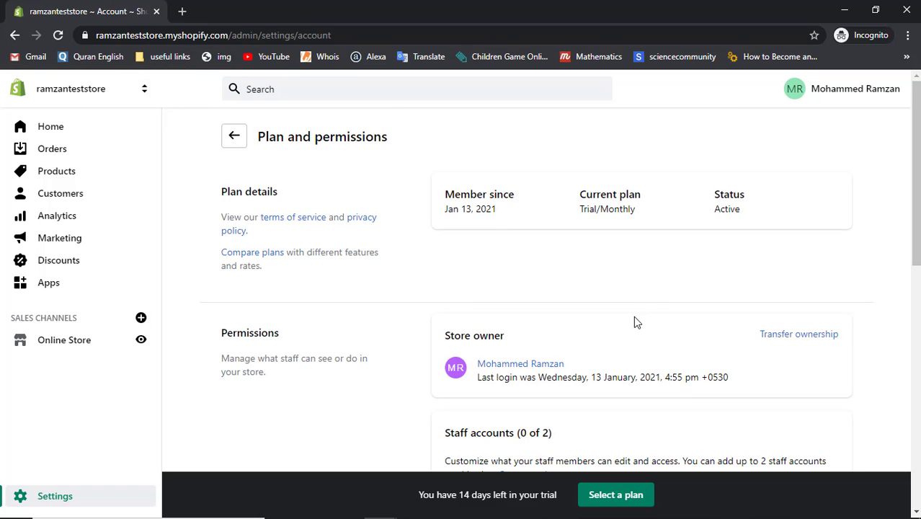
pyautogui.scroll(-2, 636, 322)
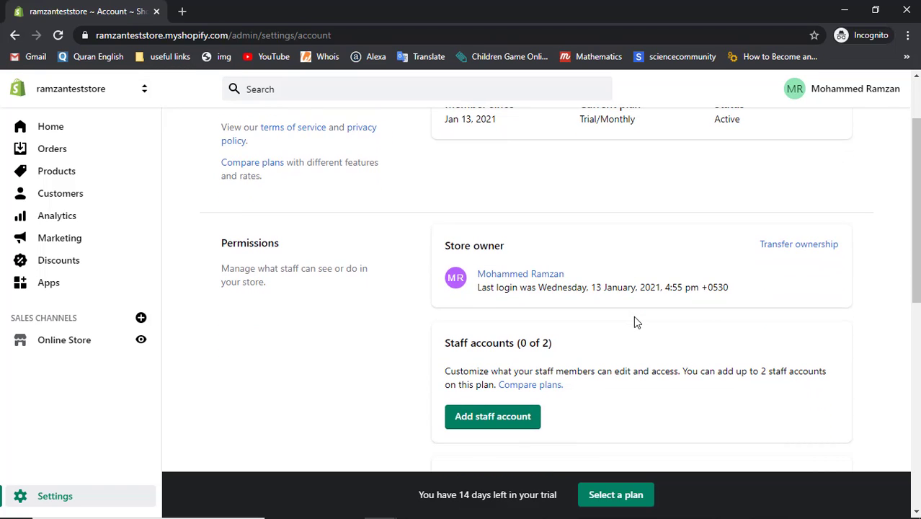
pyautogui.scroll(-1, 634, 317)
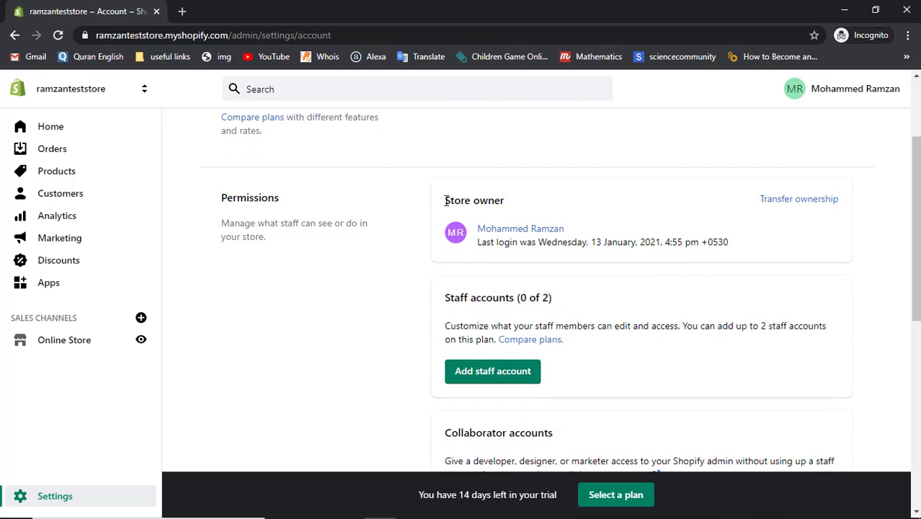
pyautogui.moveTo(446, 201); pyautogui.dragTo(514, 202)
pyautogui.click(514, 202)
# Step: Begin a new staff account, entering the staff member's first name, last name and e-mail address
pyautogui.click(474, 378)
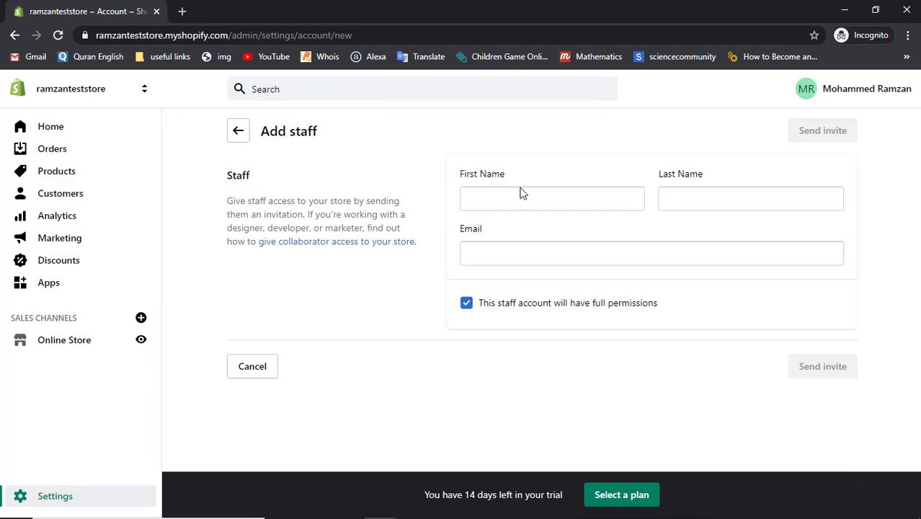
pyautogui.click(520, 193)
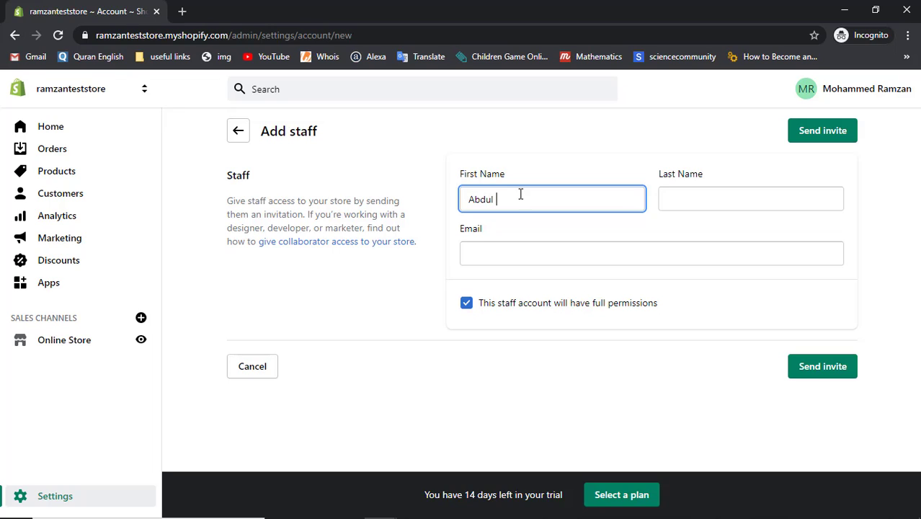
pyautogui.press('Tab')
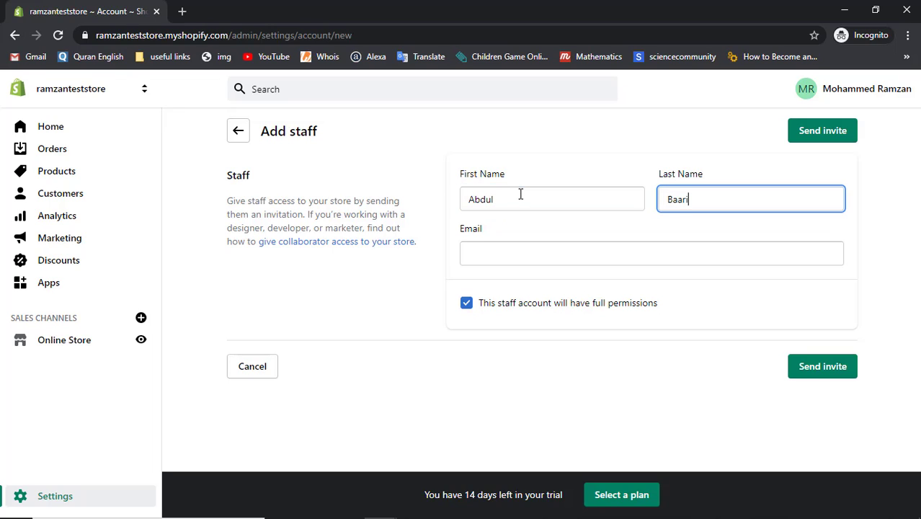
pyautogui.press('Tab')
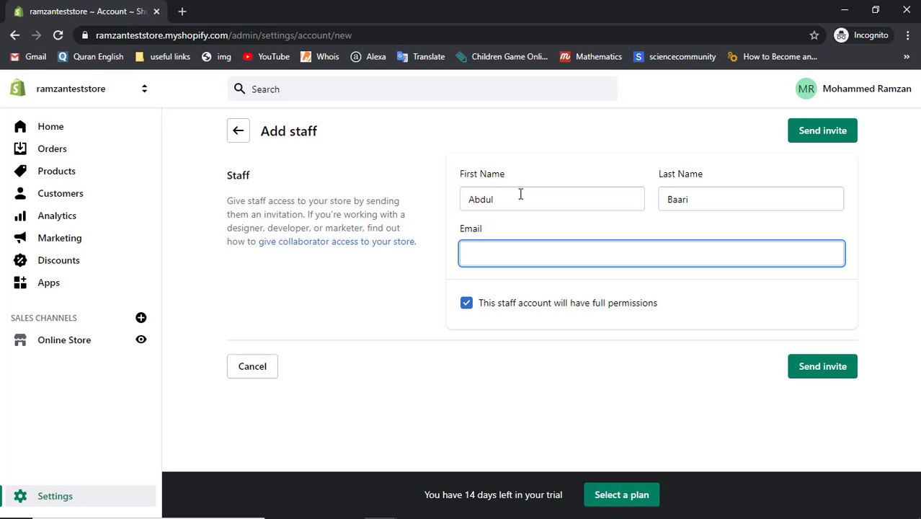
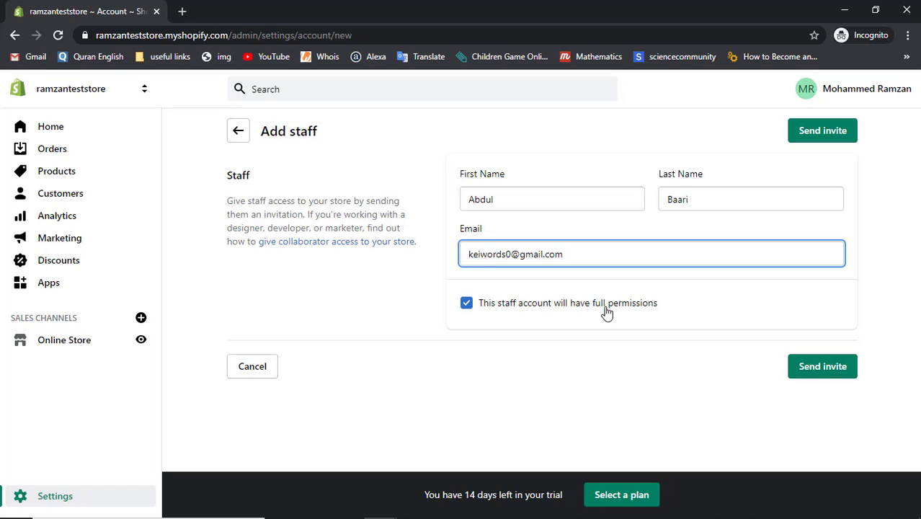
# Step: Uncheck full permissions, then tick only the Settings, Home and Themes permission boxes
pyautogui.click(468, 305)
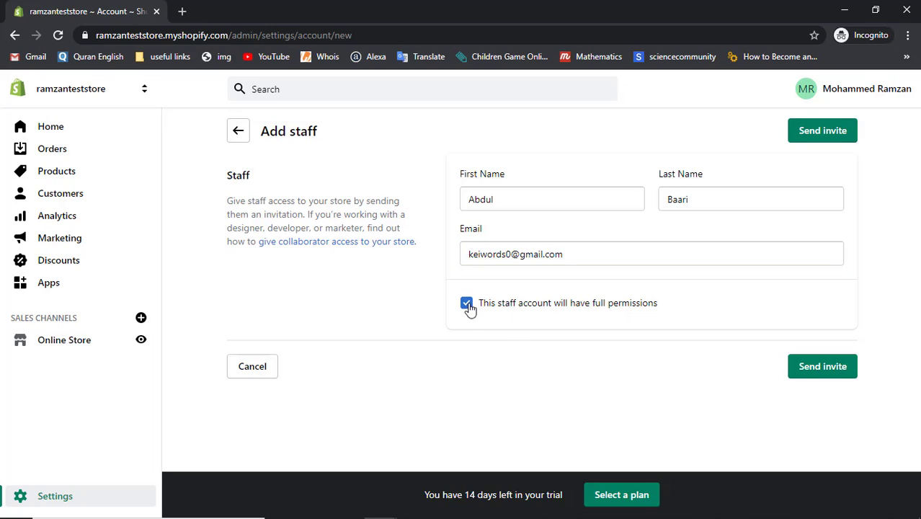
pyautogui.scroll(-5, 468, 309)
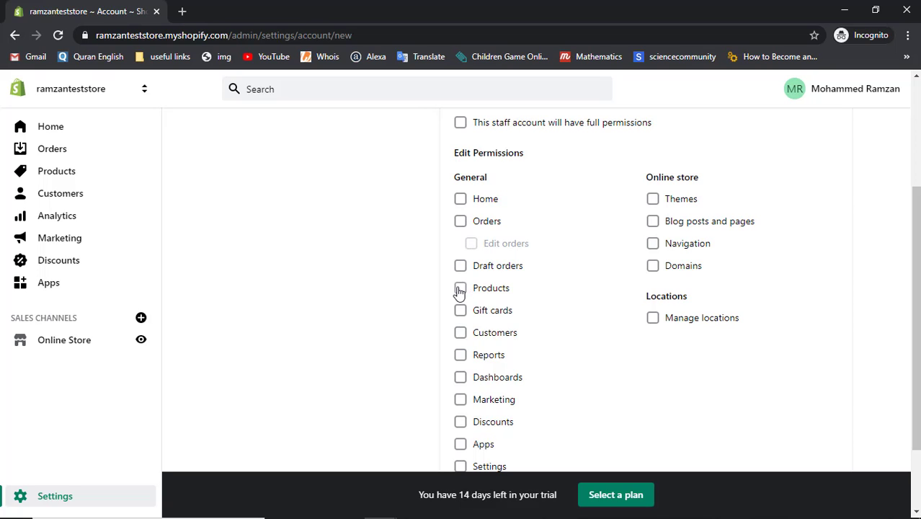
pyautogui.scroll(-1, 479, 386)
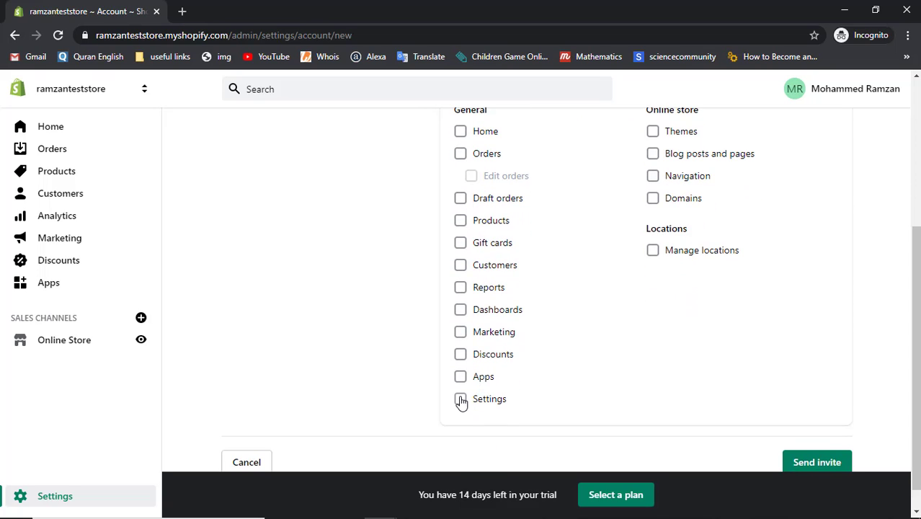
pyautogui.click(461, 399)
pyautogui.scroll(2, 595, 330)
pyautogui.click(461, 246)
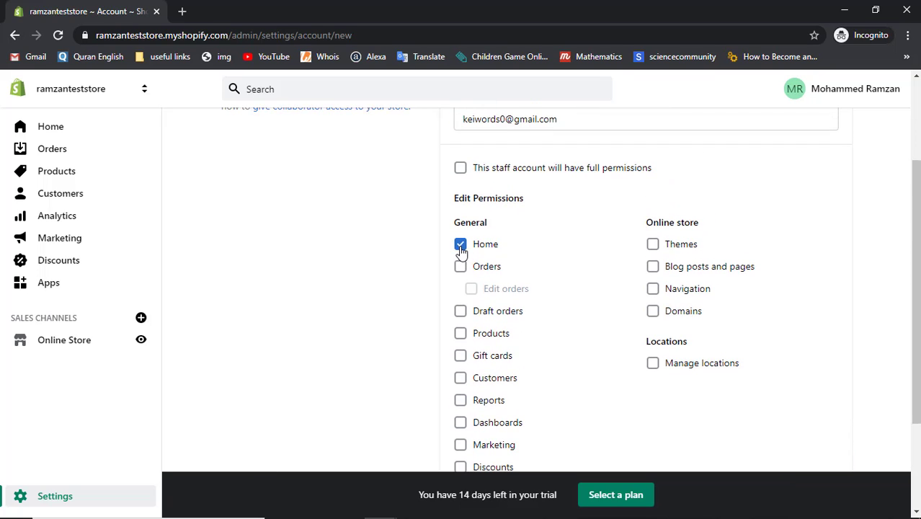
pyautogui.click(654, 247)
pyautogui.scroll(-1, 588, 289)
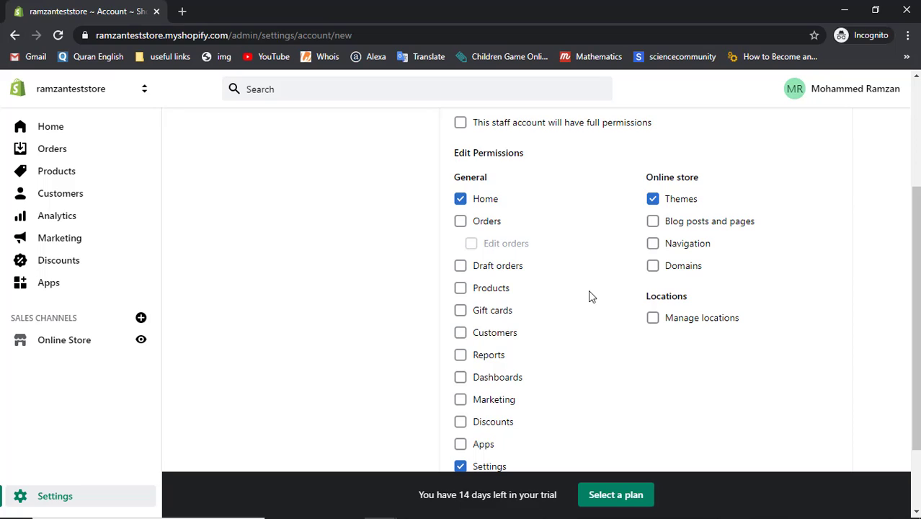
pyautogui.scroll(-3, 588, 290)
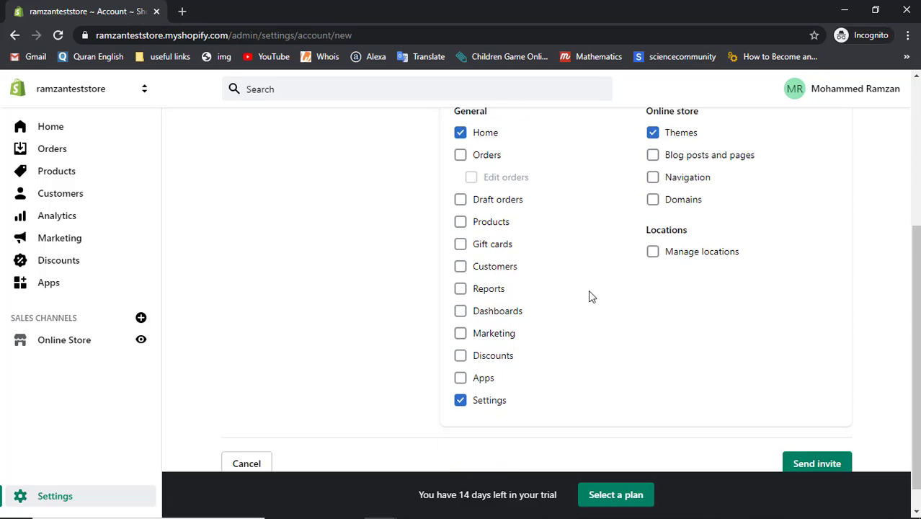
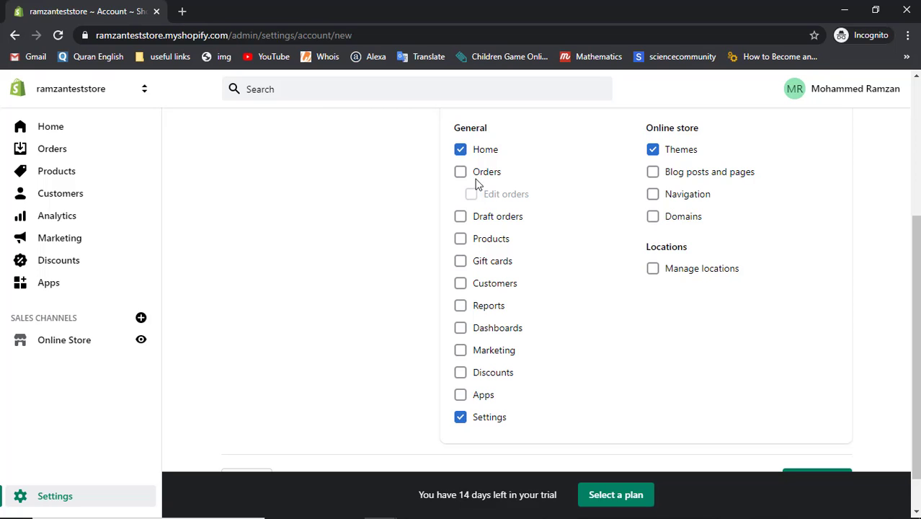
# Step: Send the staff invitation granting Home, Themes and Settings access
pyautogui.scroll(-1, 525, 441)
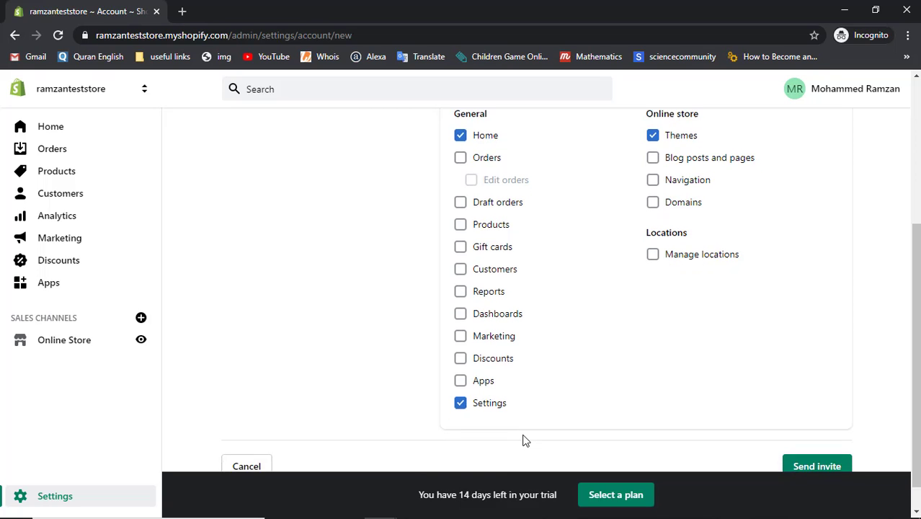
pyautogui.click(817, 436)
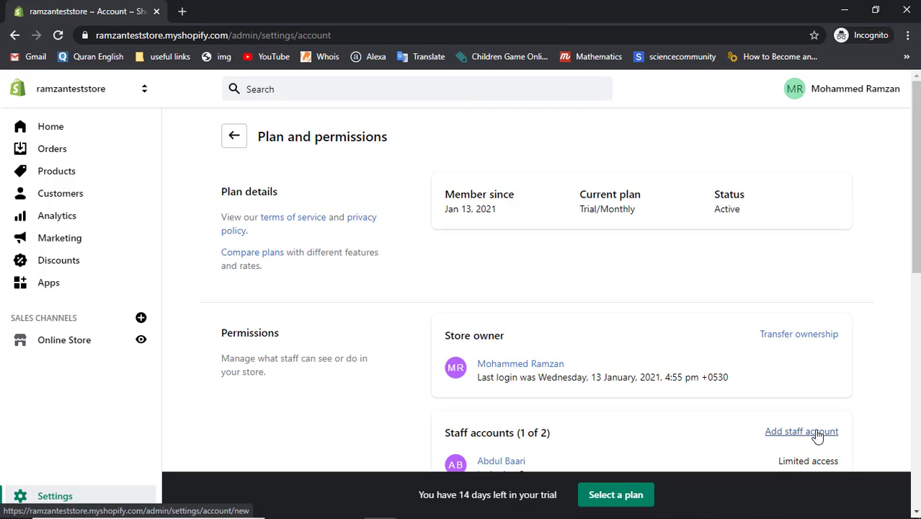
# Step: Confirm the staff account shows Invitation Sent, then bring the New Tab Chrome window forward
pyautogui.scroll(-2, 688, 387)
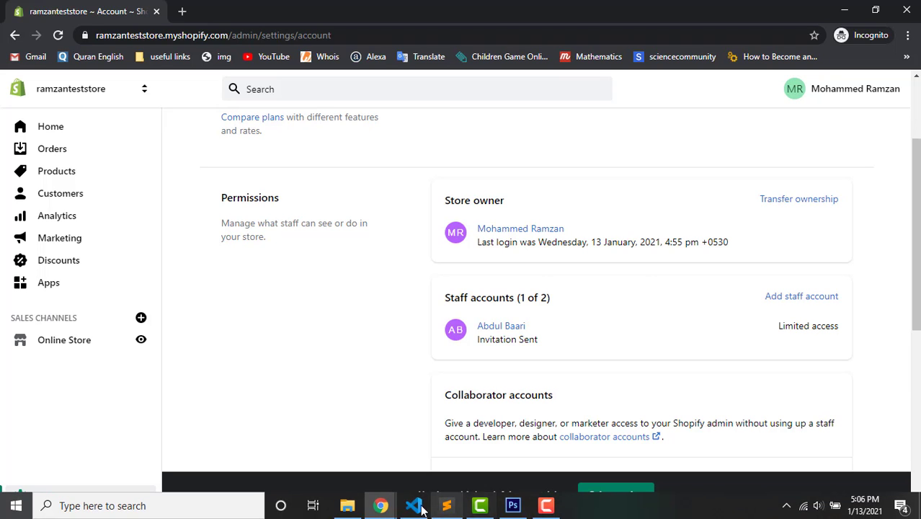
pyautogui.moveTo(381, 506)
pyautogui.click(329, 458)
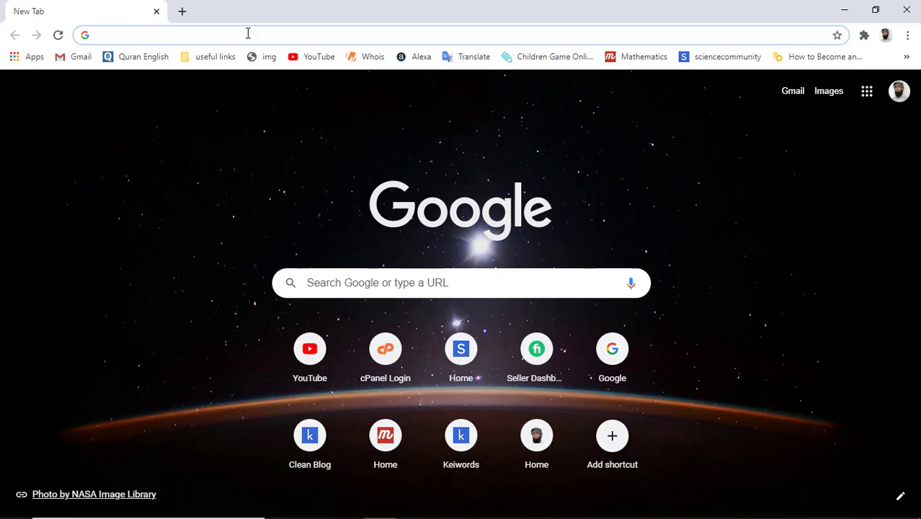
# Step: Switch Chrome to the second Google account and open its Gmail inbox
pyautogui.write('sho')
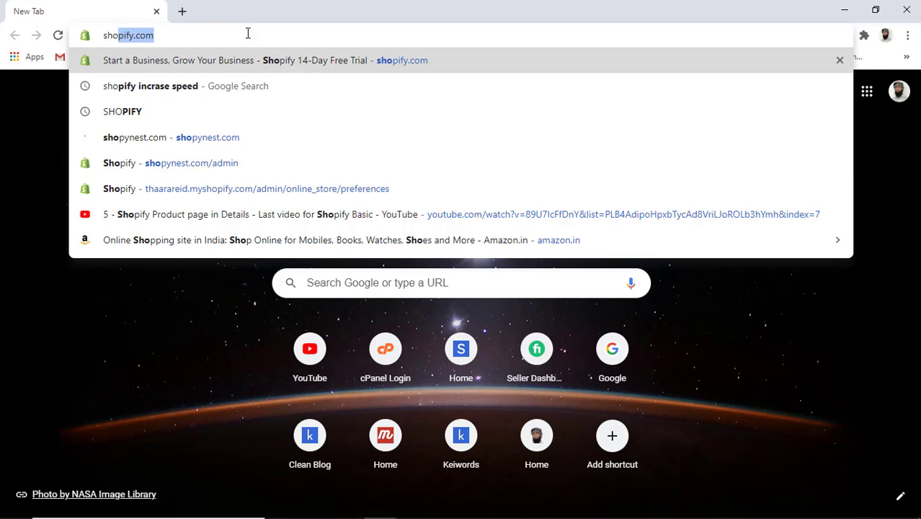
pyautogui.press('BackSpace')
pyautogui.press('BackSpace')
pyautogui.press('BackSpace')
pyautogui.press('BackSpace')
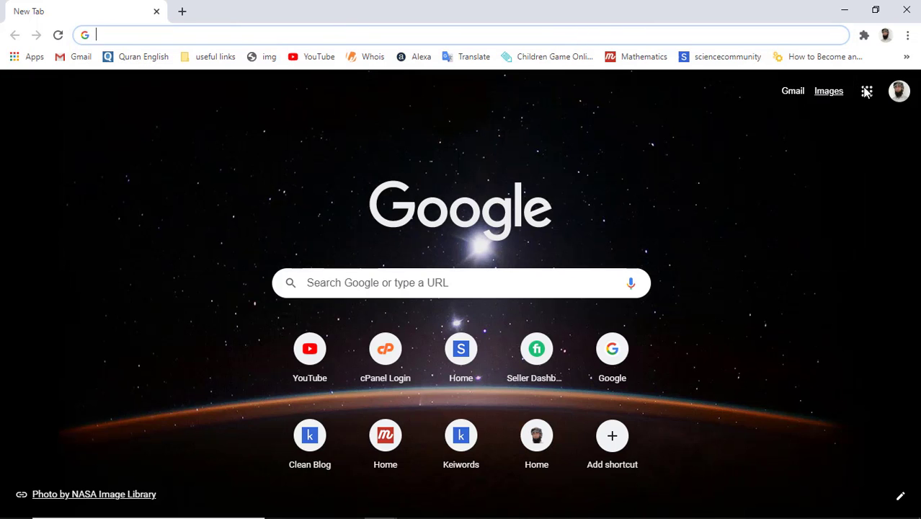
pyautogui.click(898, 91)
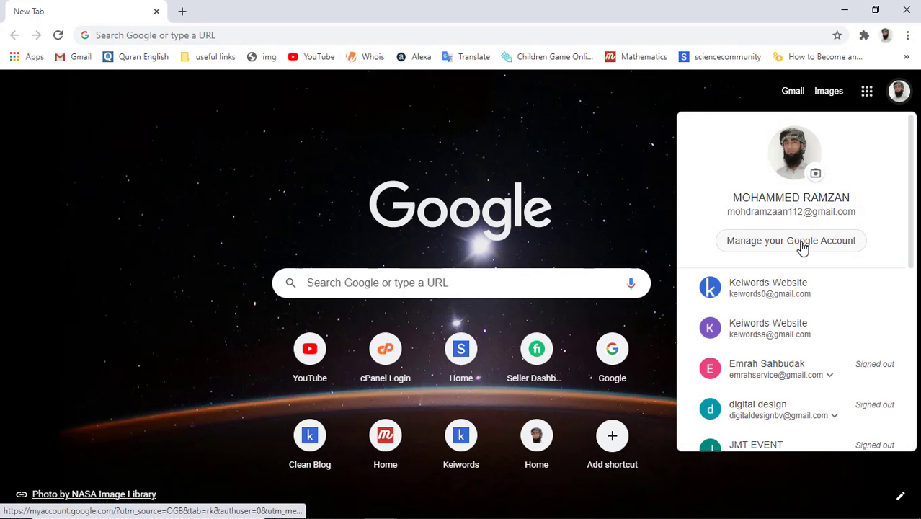
pyautogui.click(763, 294)
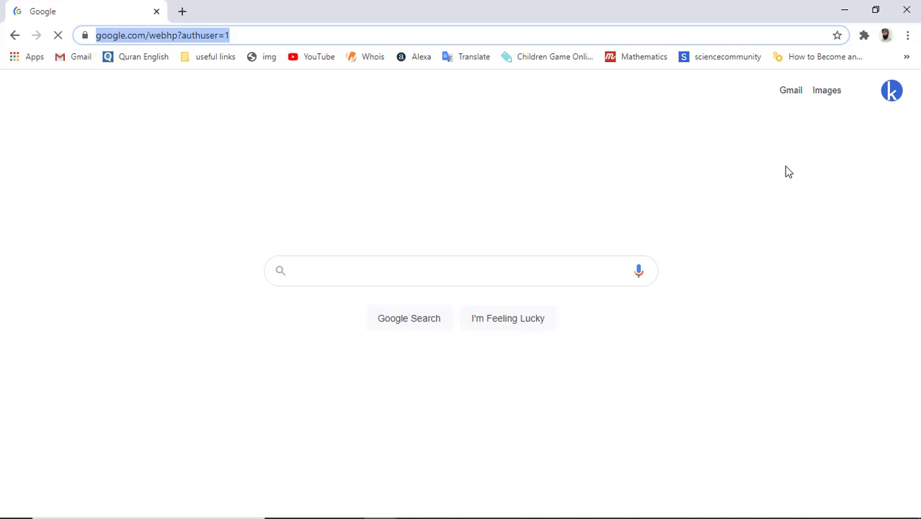
pyautogui.click(789, 94)
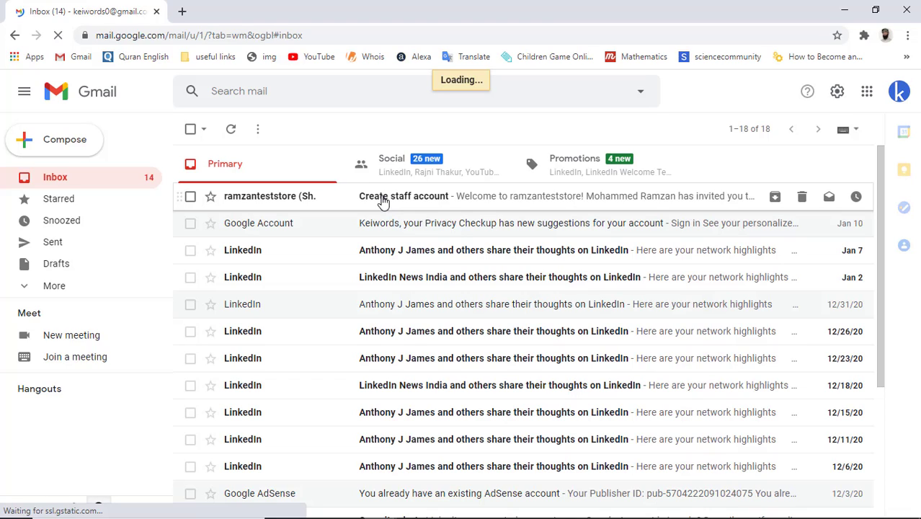
# Step: Open the Create staff account email and follow its invite link to Shopify
pyautogui.click(382, 202)
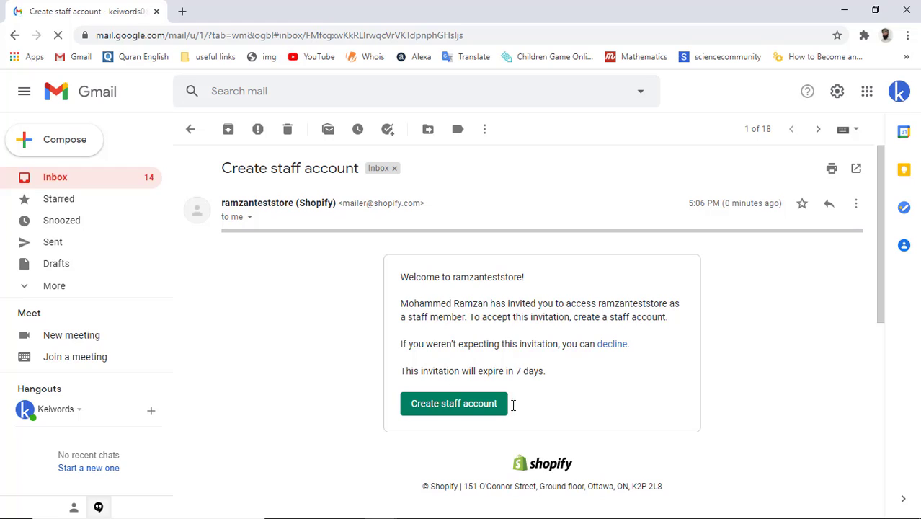
pyautogui.click(443, 412)
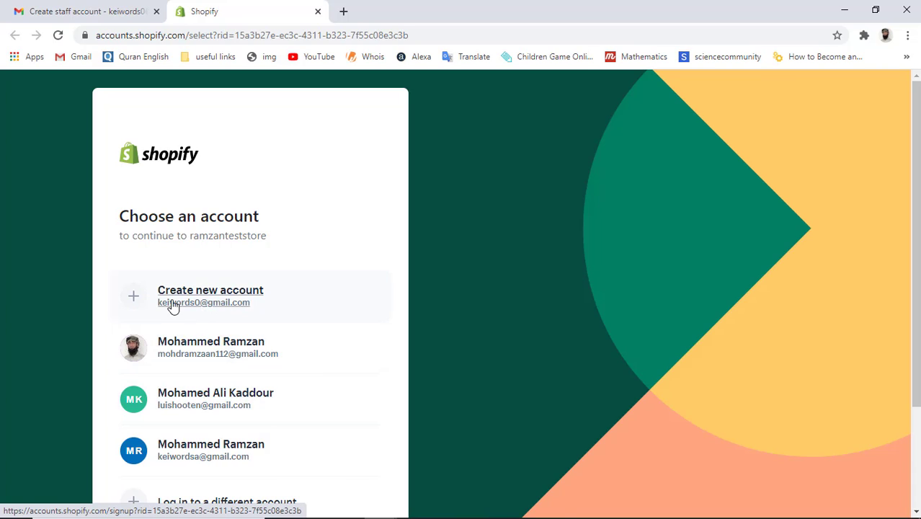
# Step: Choose to create a new account and enter the invitee's first and last name
pyautogui.click(198, 303)
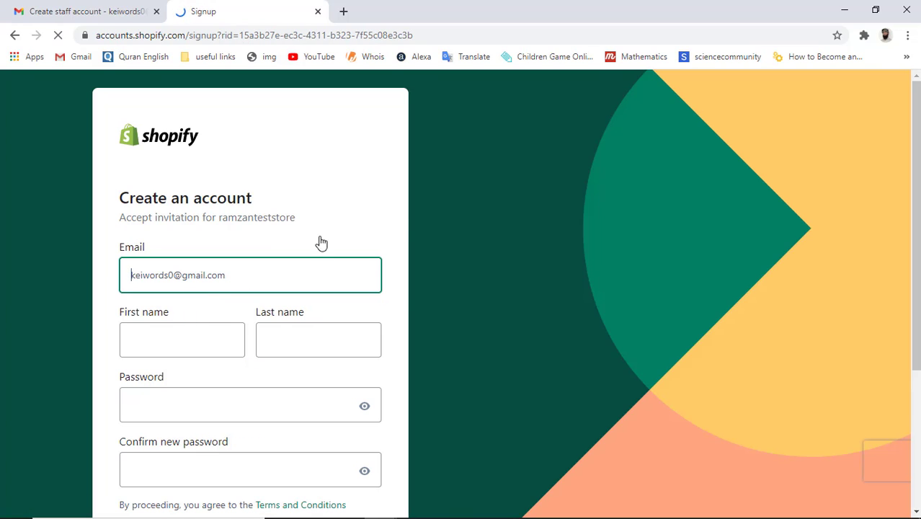
pyautogui.scroll(-1, 324, 235)
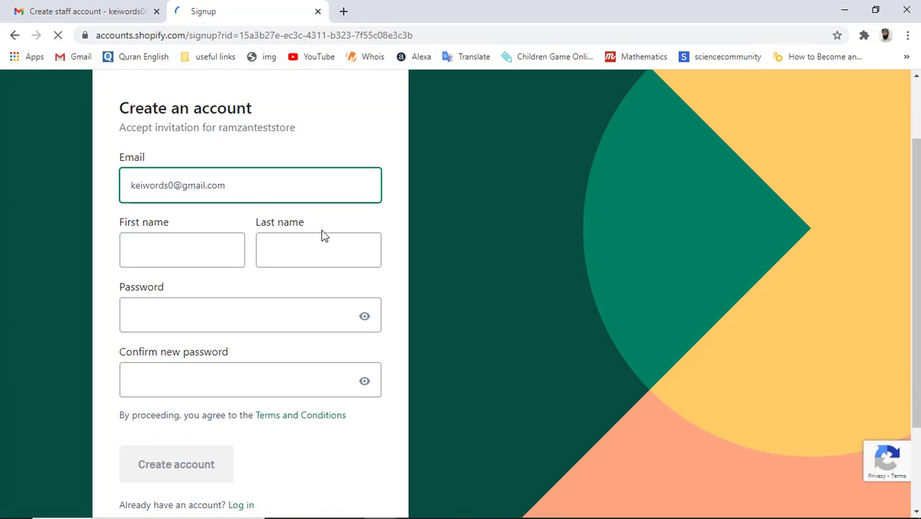
pyautogui.click(164, 252)
pyautogui.press('Tab')
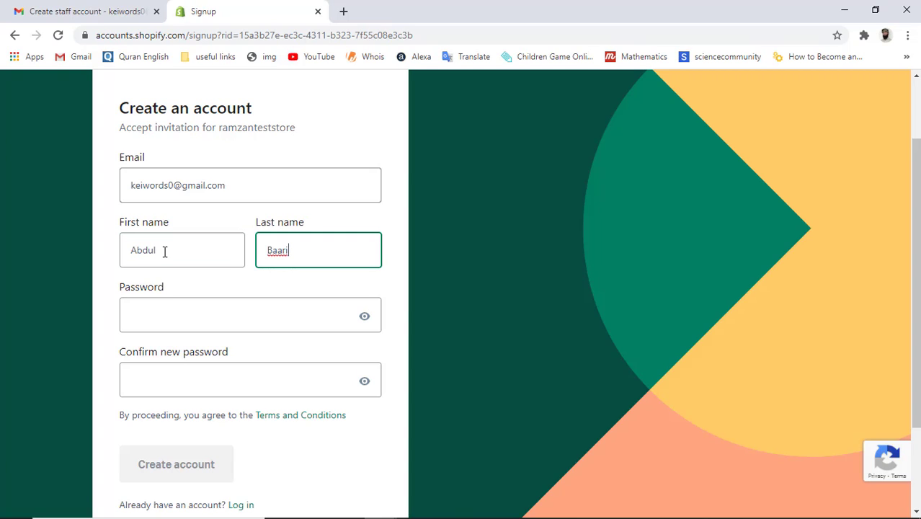
# Step: Enter and confirm a strong password, then submit the Create account form
pyautogui.click(160, 311)
pyautogui.write('**********')
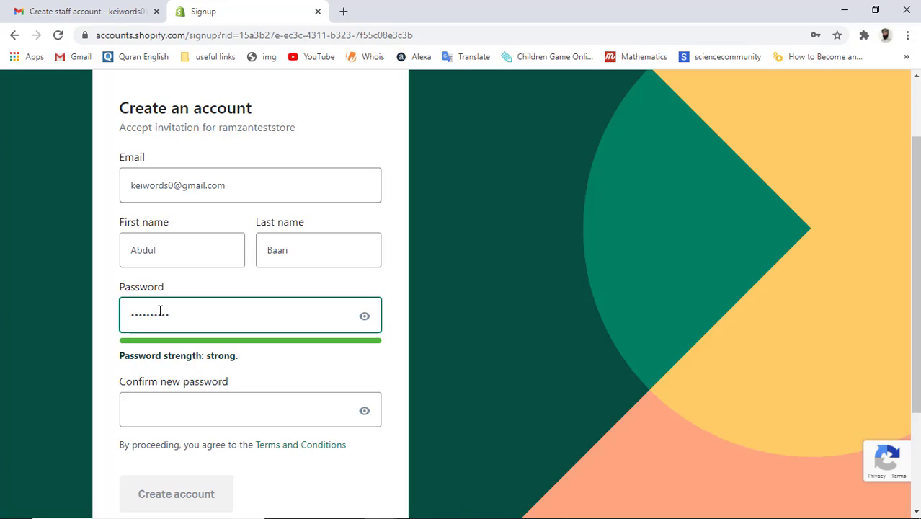
pyautogui.write('*')
pyautogui.click(191, 408)
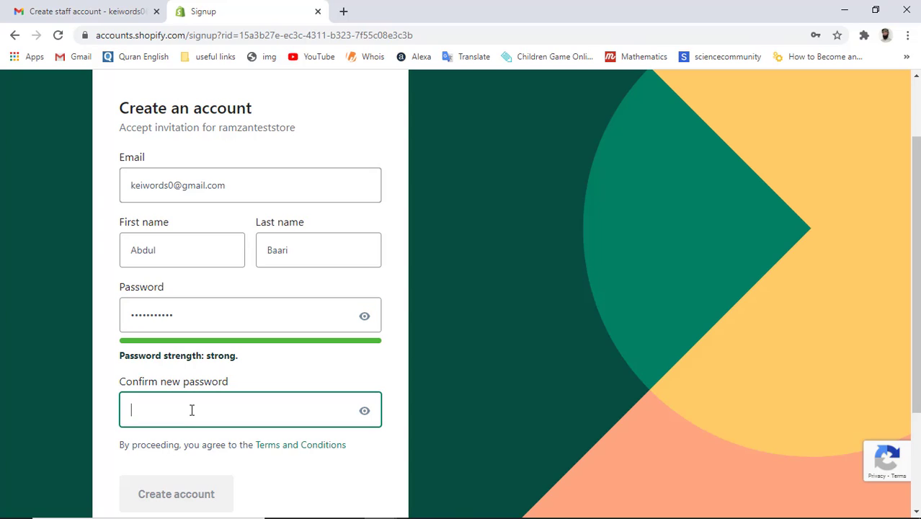
pyautogui.write('***********')
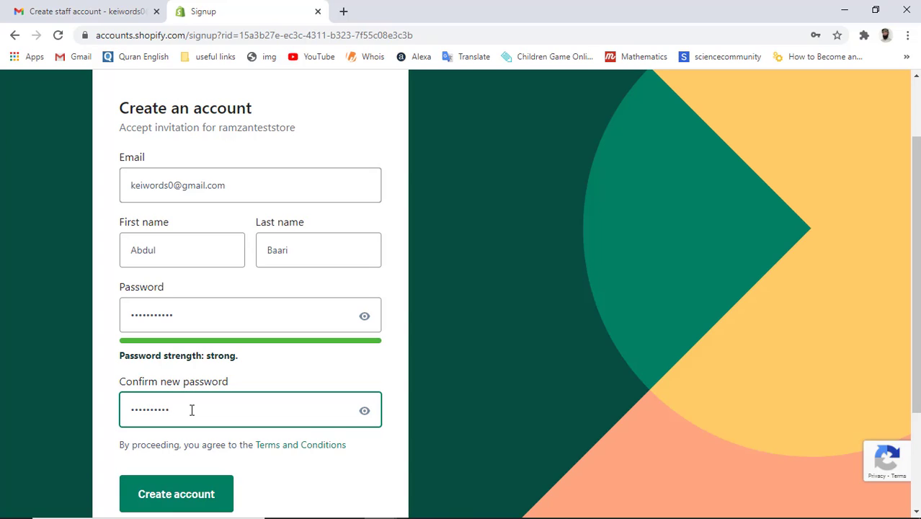
pyautogui.write('*')
pyautogui.click(183, 496)
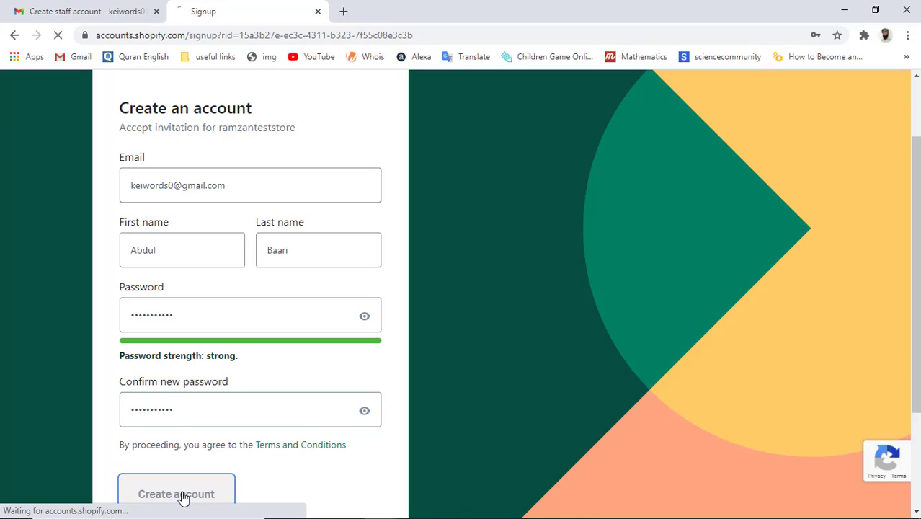
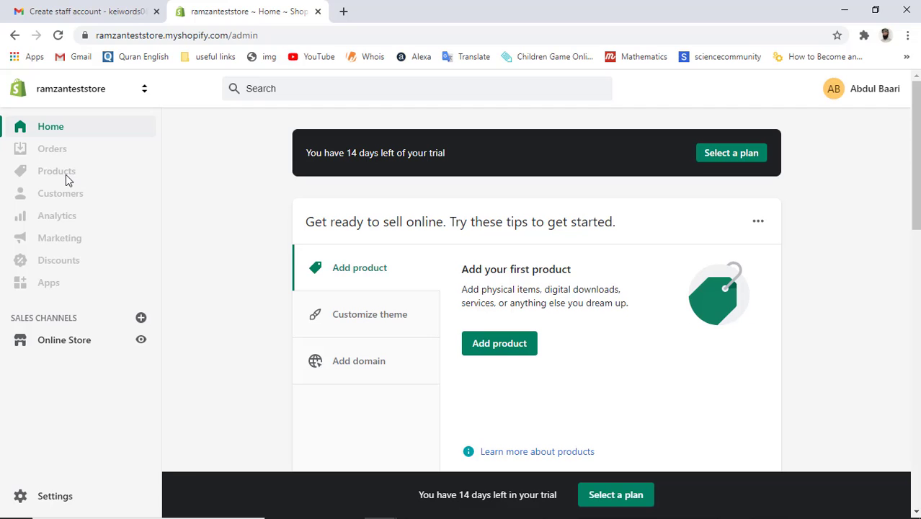
# Step: In the owner's window, add Products permission to the limited staff account and save
pyautogui.hotkey('alt', 'Tab')
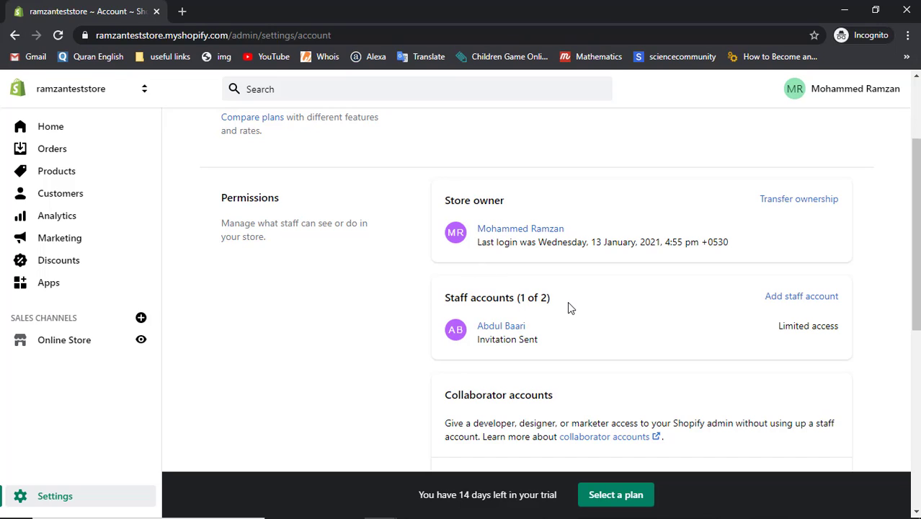
pyautogui.click(496, 327)
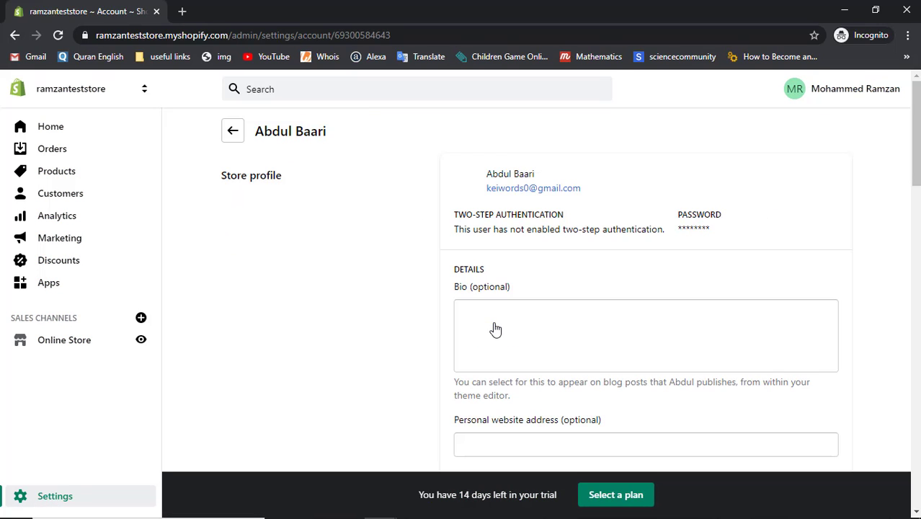
pyautogui.scroll(-5, 496, 329)
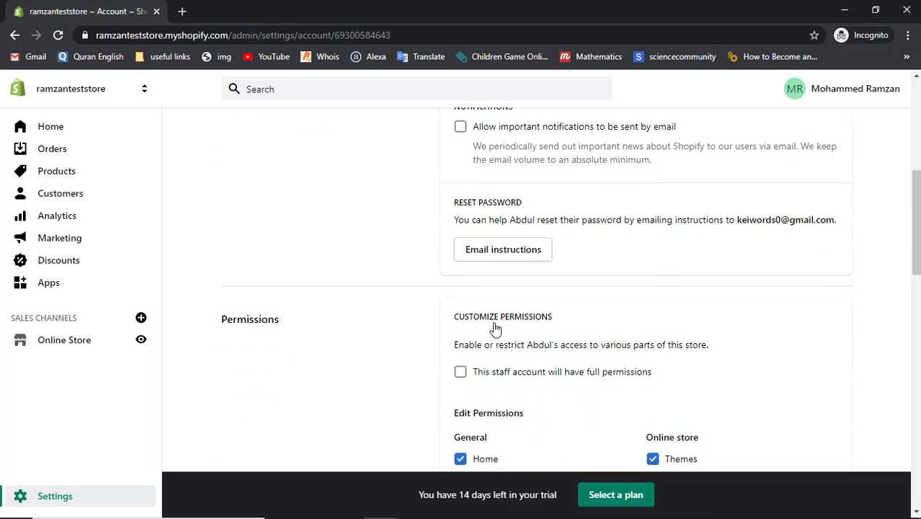
pyautogui.scroll(-4, 495, 330)
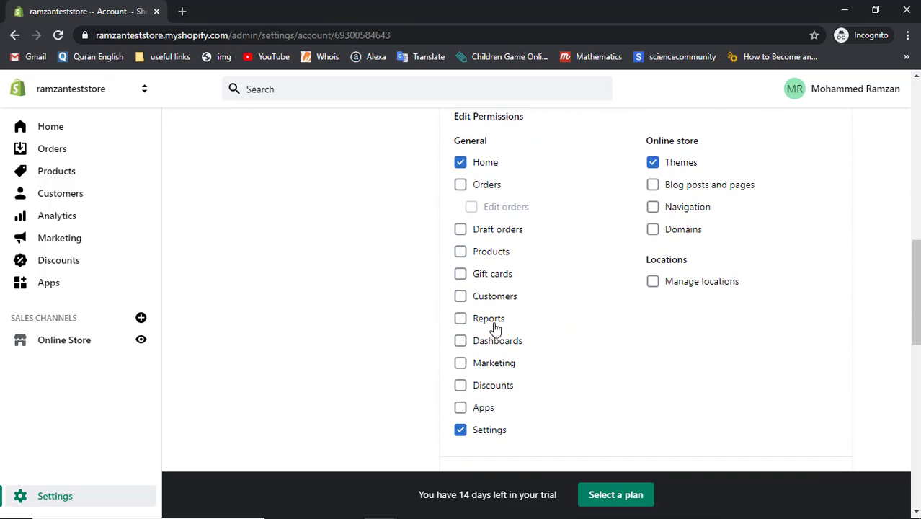
pyautogui.click(461, 254)
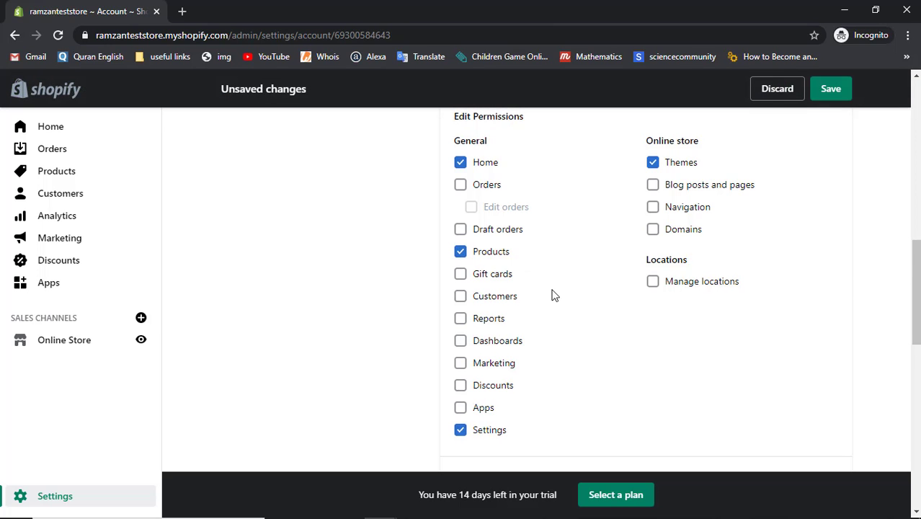
pyautogui.scroll(-7, 553, 295)
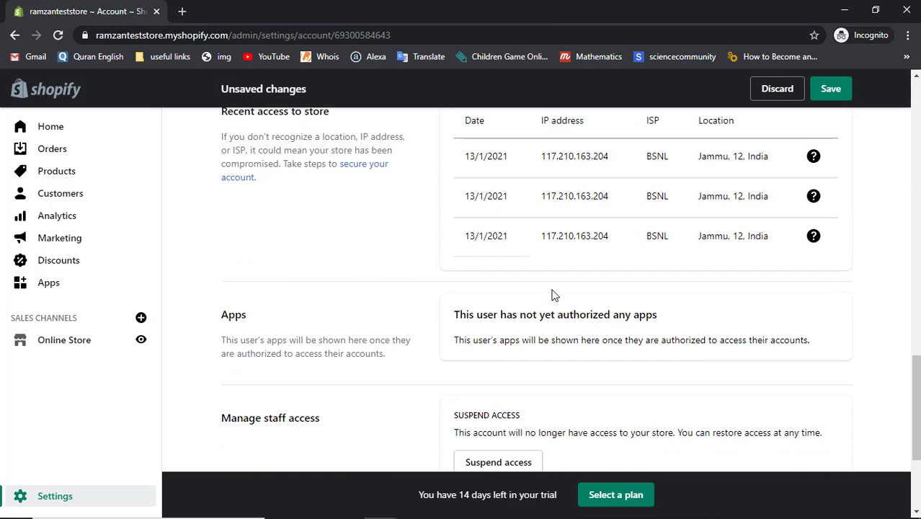
pyautogui.scroll(-3, 553, 295)
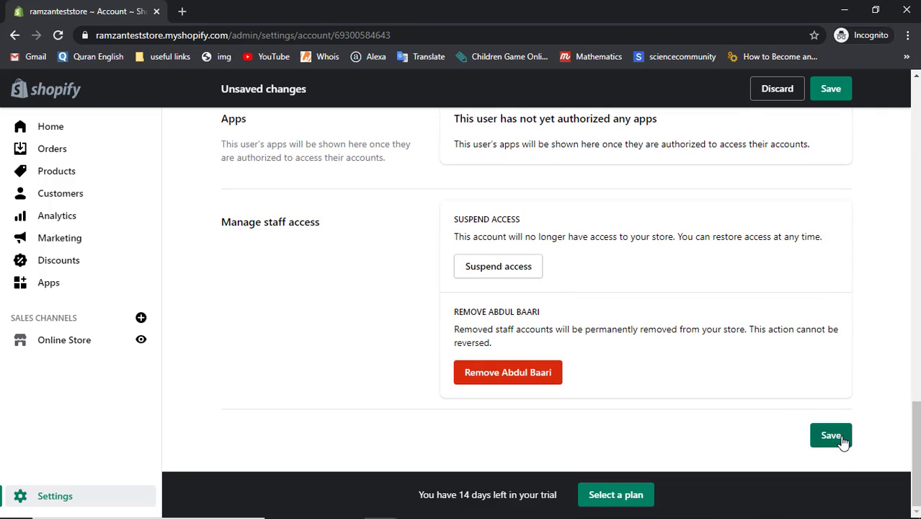
pyautogui.click(831, 436)
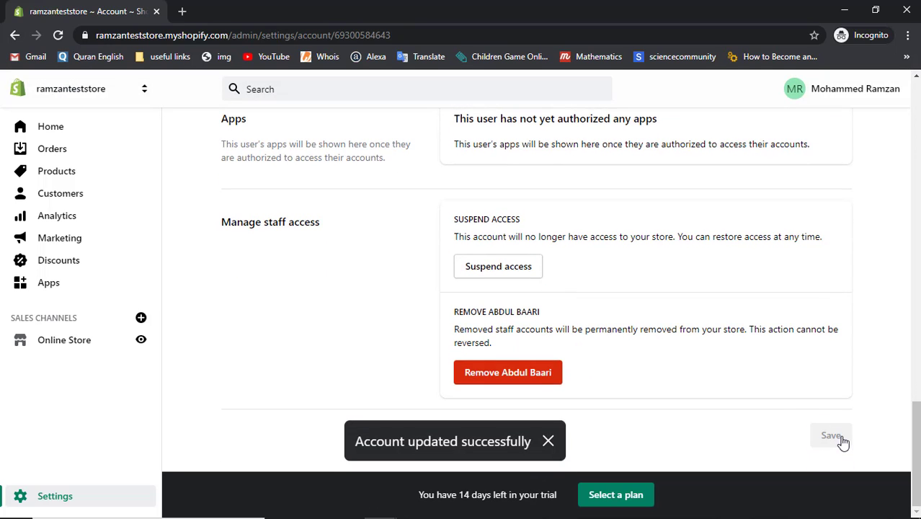
pyautogui.hotkey('alt', 'Tab')
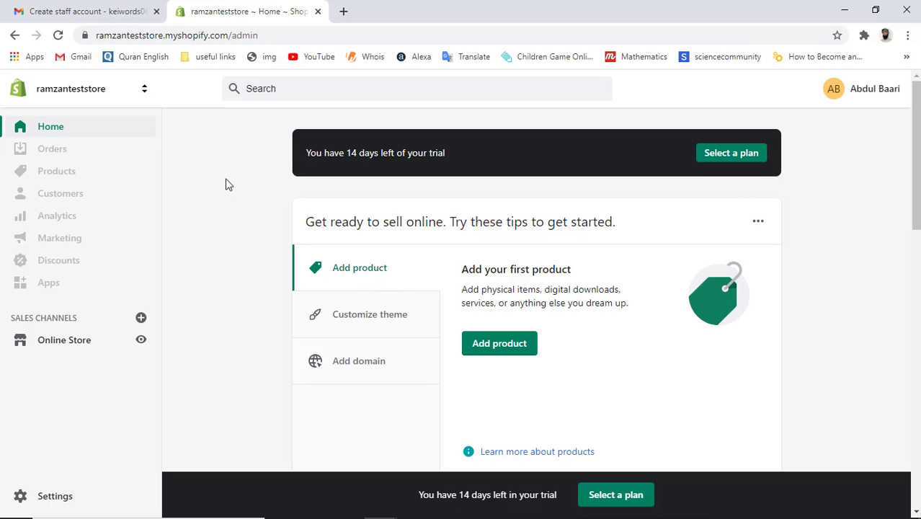
pyautogui.click(58, 36)
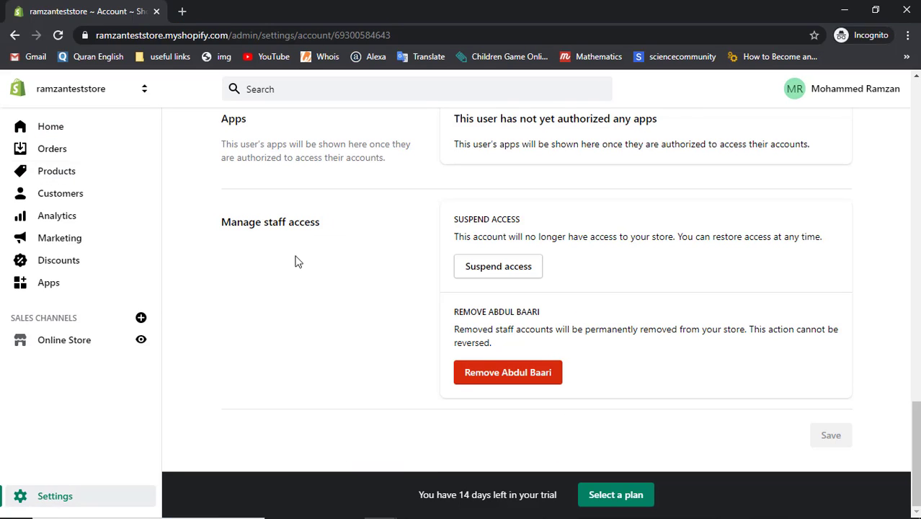
pyautogui.scroll(20, 336, 307)
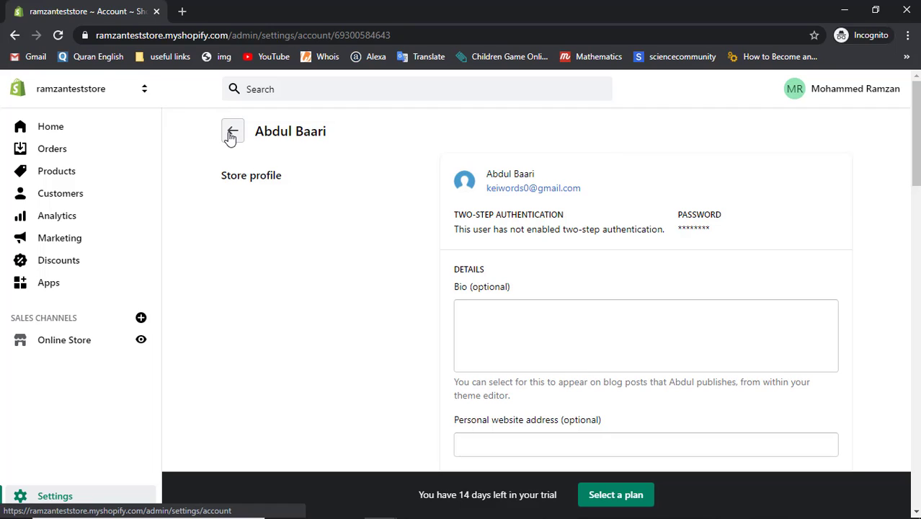
pyautogui.click(231, 134)
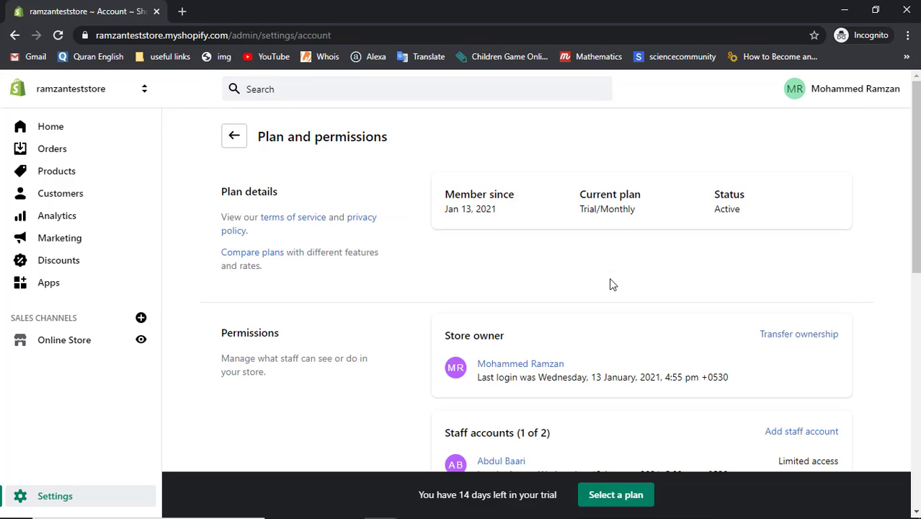
pyautogui.scroll(-3, 609, 284)
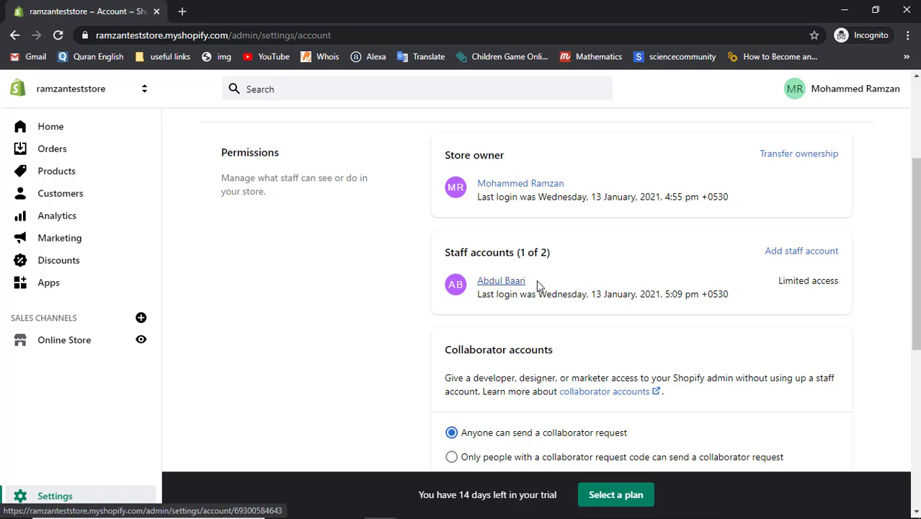
pyautogui.scroll(-3, 537, 283)
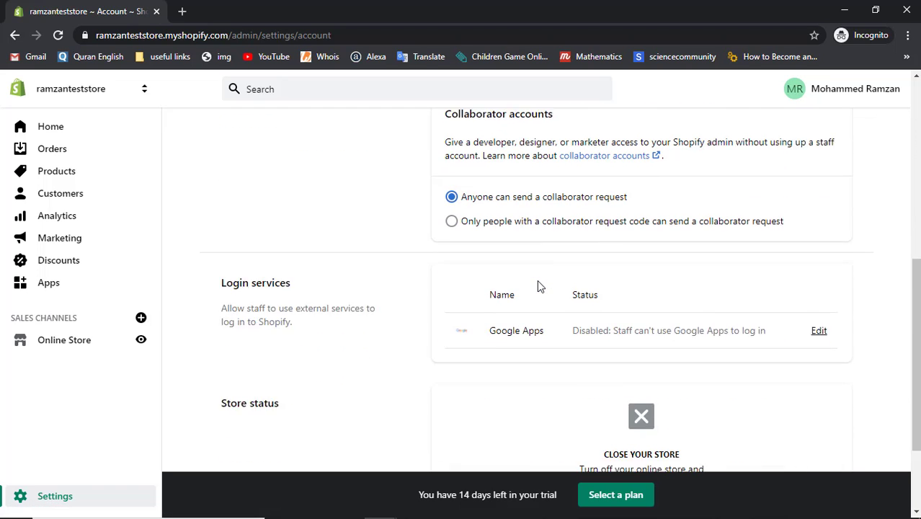
pyautogui.scroll(-2, 537, 287)
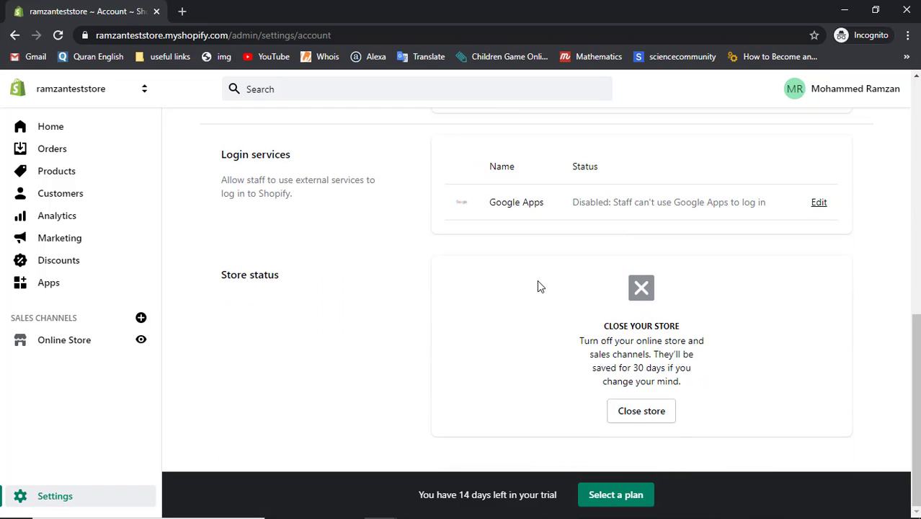
pyautogui.scroll(5, 537, 287)
pyautogui.scroll(-3, 538, 286)
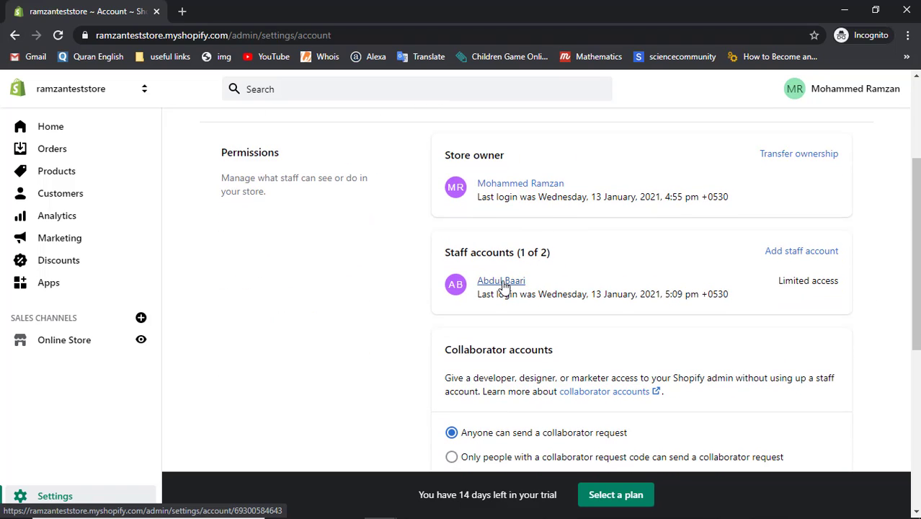
pyautogui.click(505, 283)
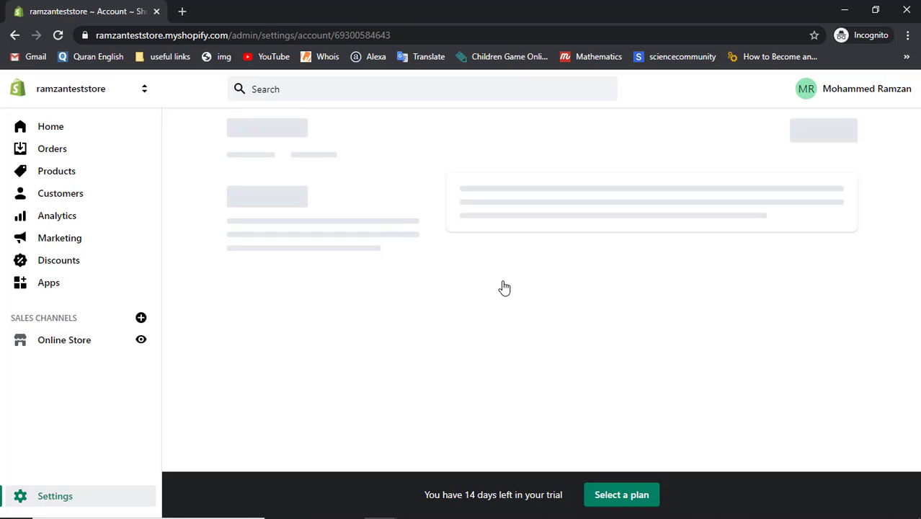
pyautogui.scroll(-6, 505, 288)
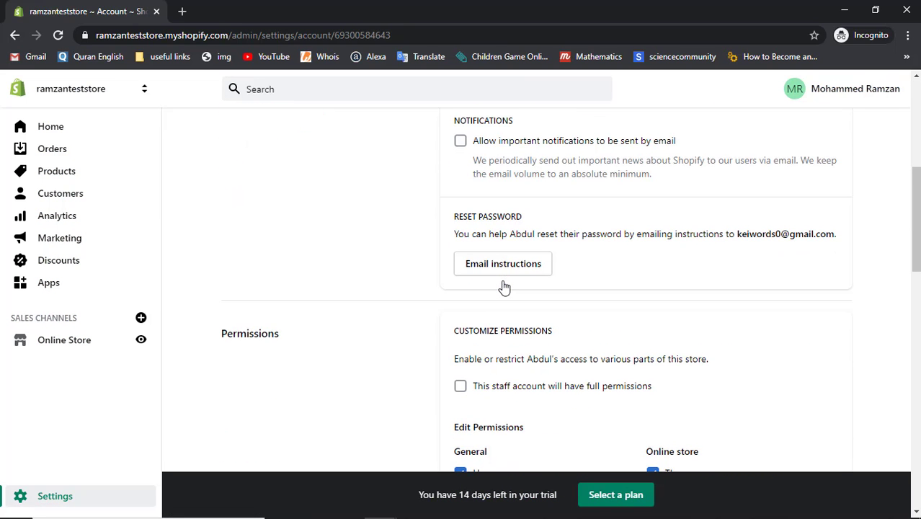
pyautogui.scroll(-8, 504, 287)
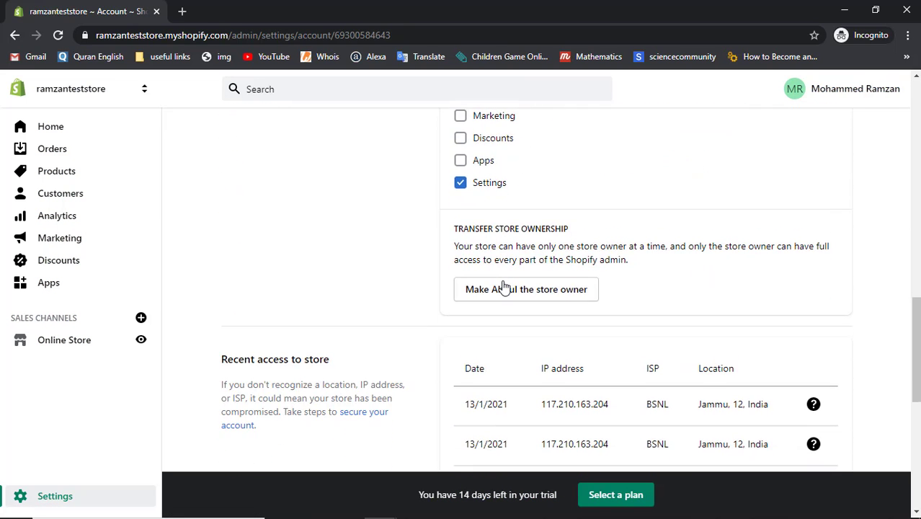
pyautogui.scroll(-5, 504, 287)
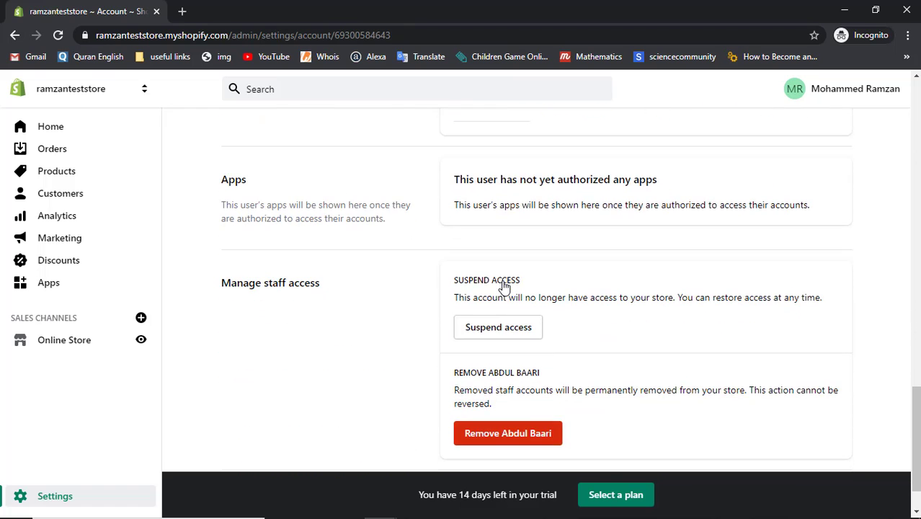
pyautogui.scroll(-1, 505, 286)
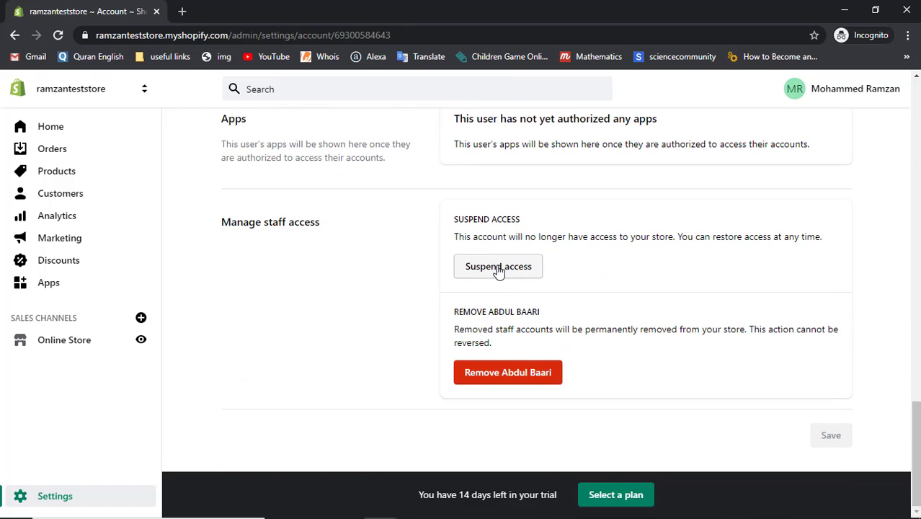
# Step: Suspend the staff member's access, then reload his window to see the suspended-access notice
pyautogui.click(497, 267)
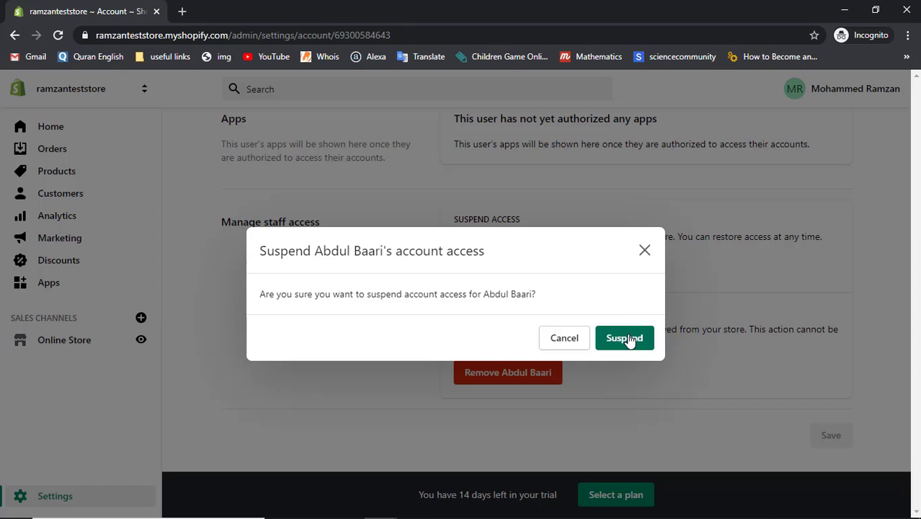
pyautogui.click(625, 338)
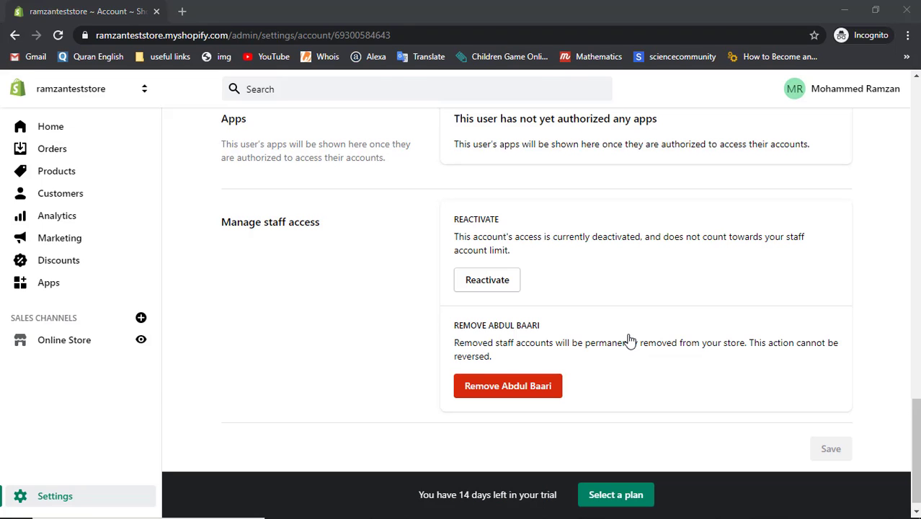
pyautogui.hotkey('alt', 'Tab')
pyautogui.click(59, 36)
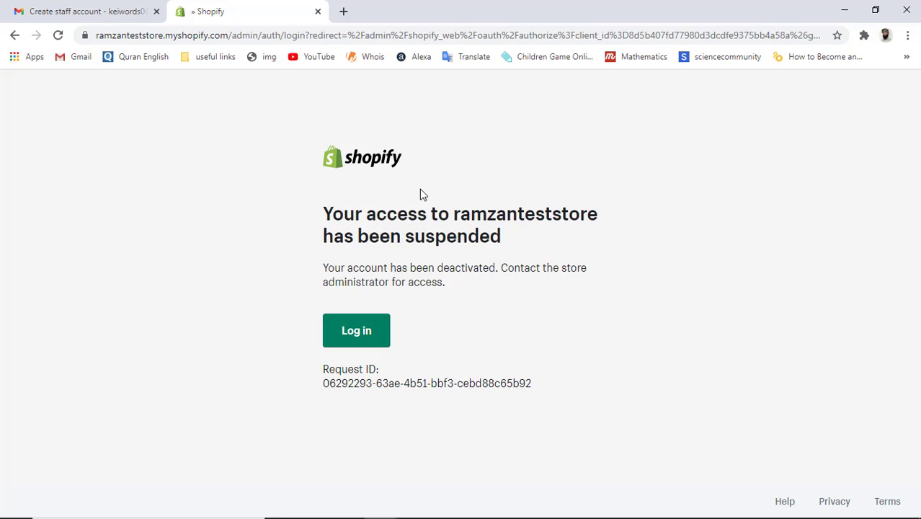
pyautogui.hotkey('alt', 'Tab')
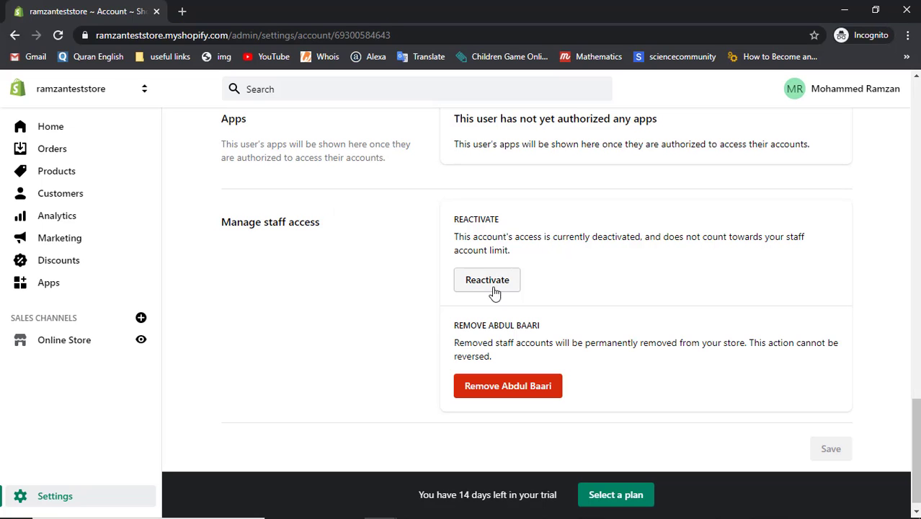
# Step: Reactivate the staff member's access and reload his window to confirm the Home page loads
pyautogui.click(490, 279)
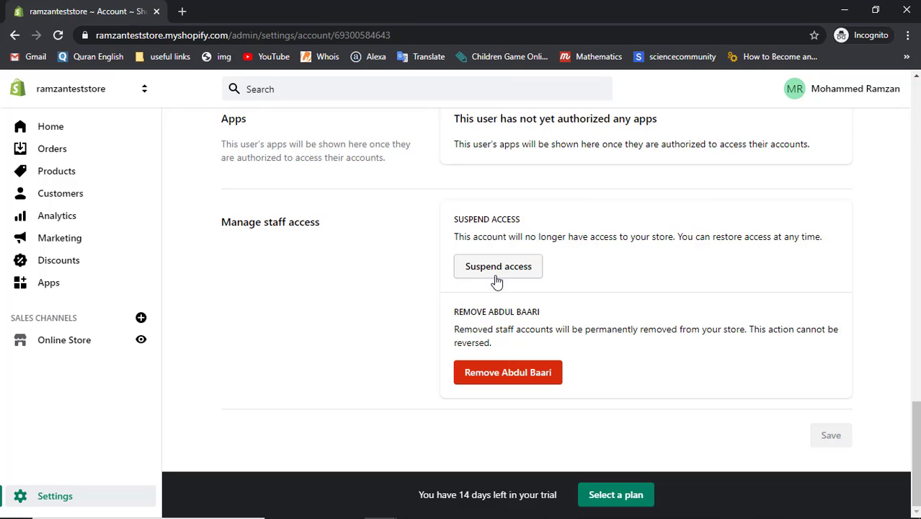
pyautogui.hotkey('alt', 'Tab')
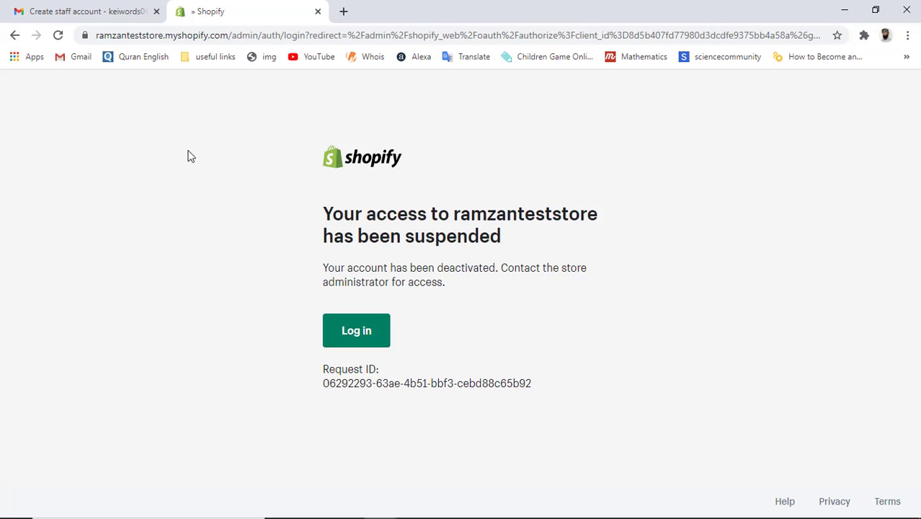
pyautogui.click(59, 36)
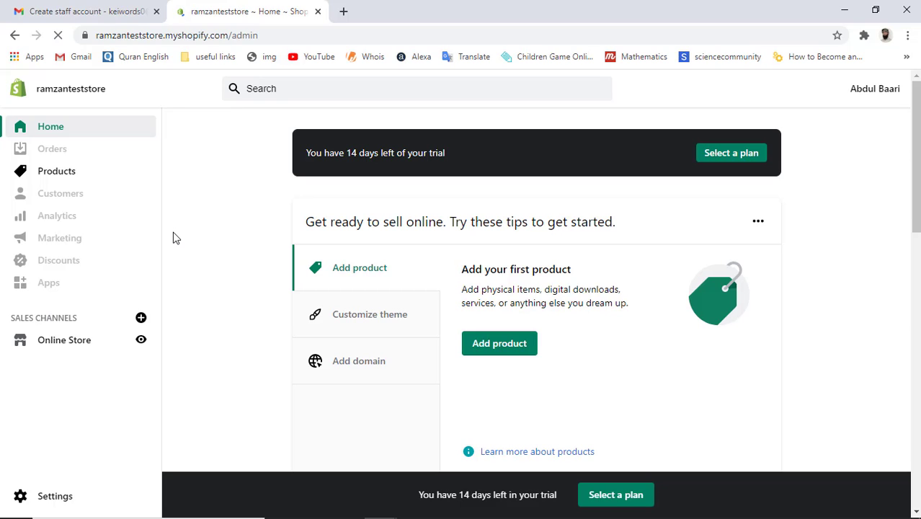
pyautogui.hotkey('alt', 'Tab')
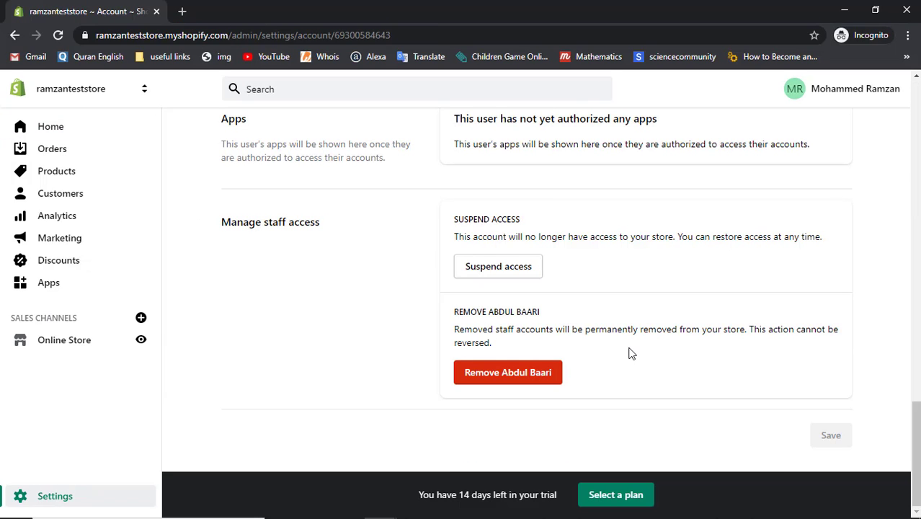
# Step: Leave the staff member's details and return to the Plan and permissions page
pyautogui.scroll(4, 629, 353)
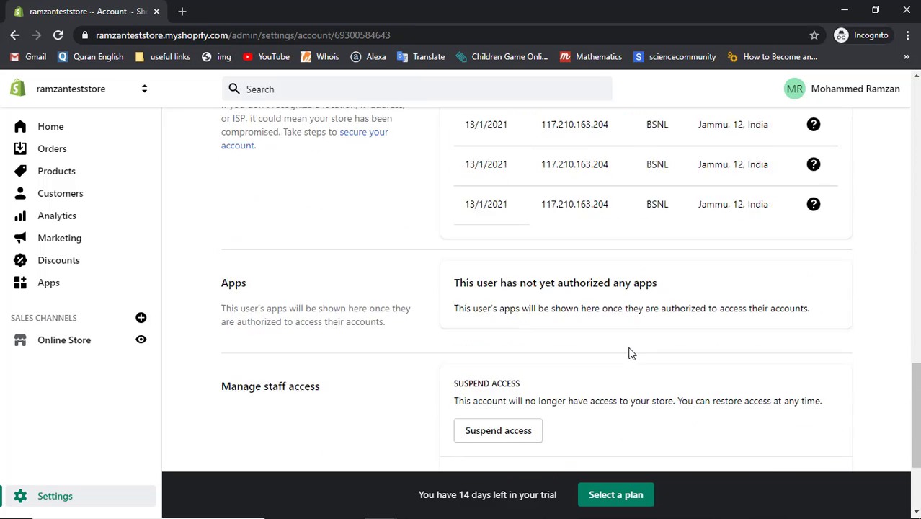
pyautogui.scroll(3, 629, 353)
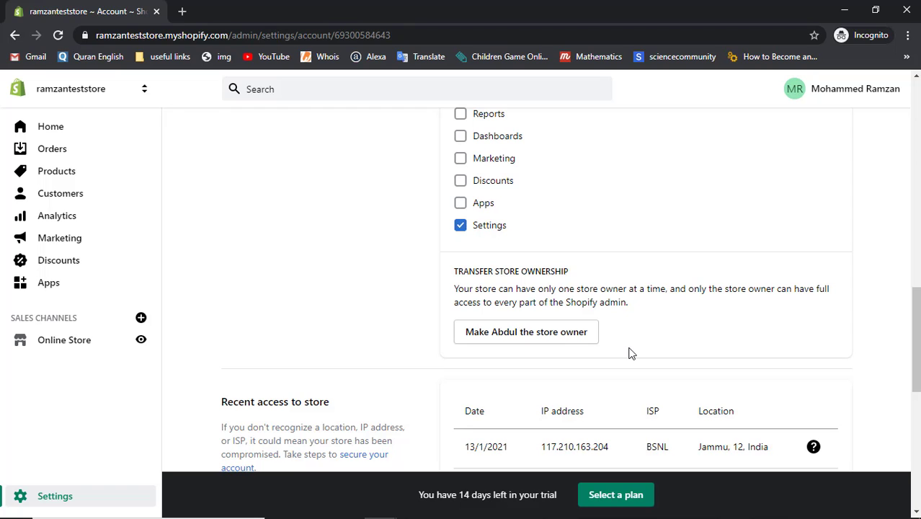
pyautogui.scroll(10, 629, 353)
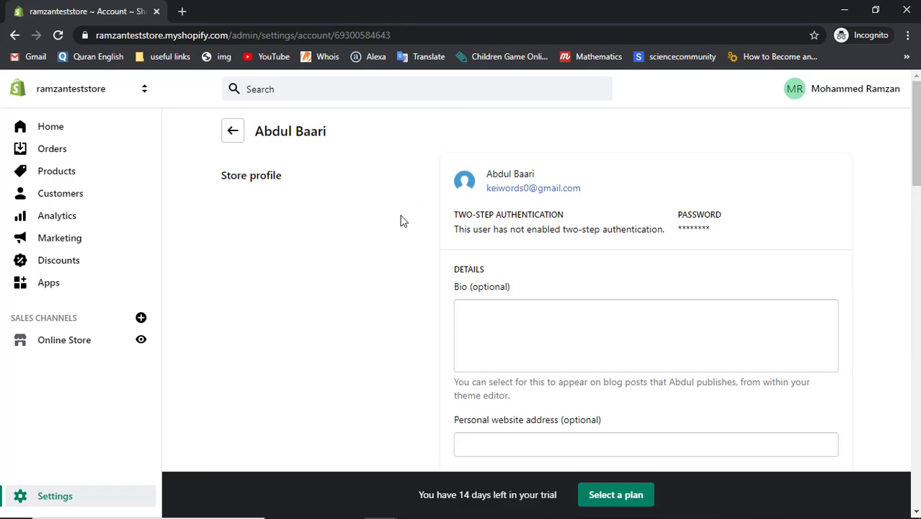
pyautogui.click(238, 138)
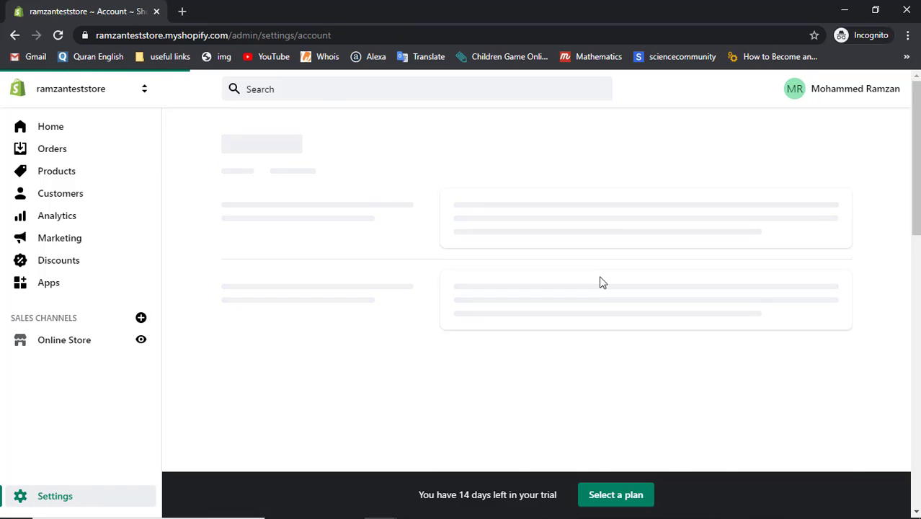
# Step: Reopen the staff member's account from Staff accounts and scroll to Transfer store ownership
pyautogui.scroll(-3, 602, 282)
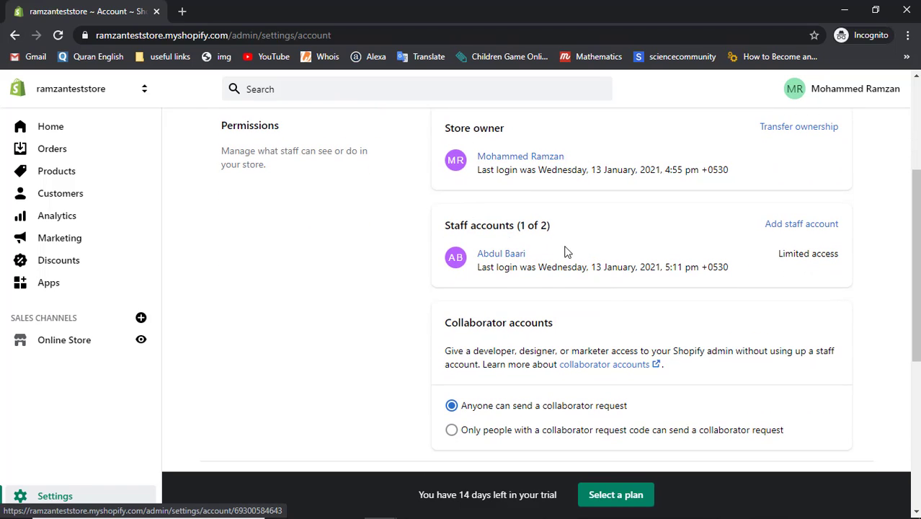
pyautogui.click(498, 257)
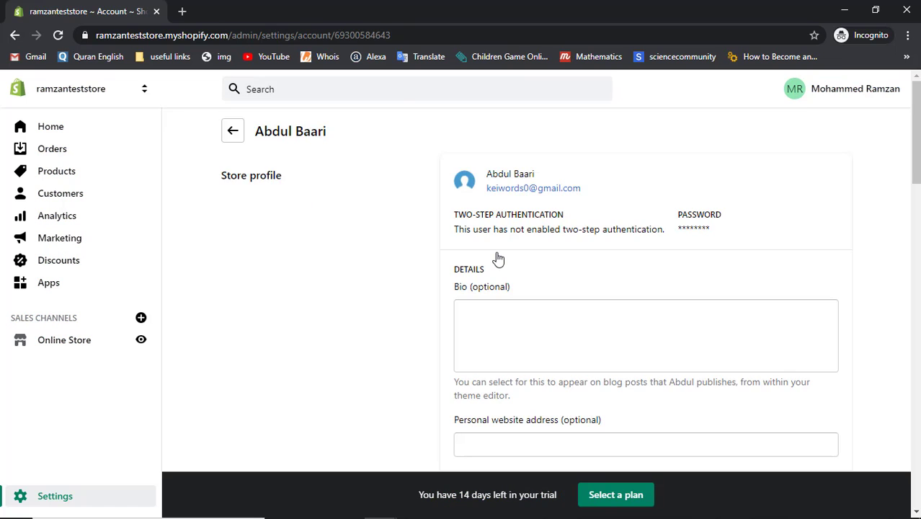
pyautogui.scroll(-5, 497, 260)
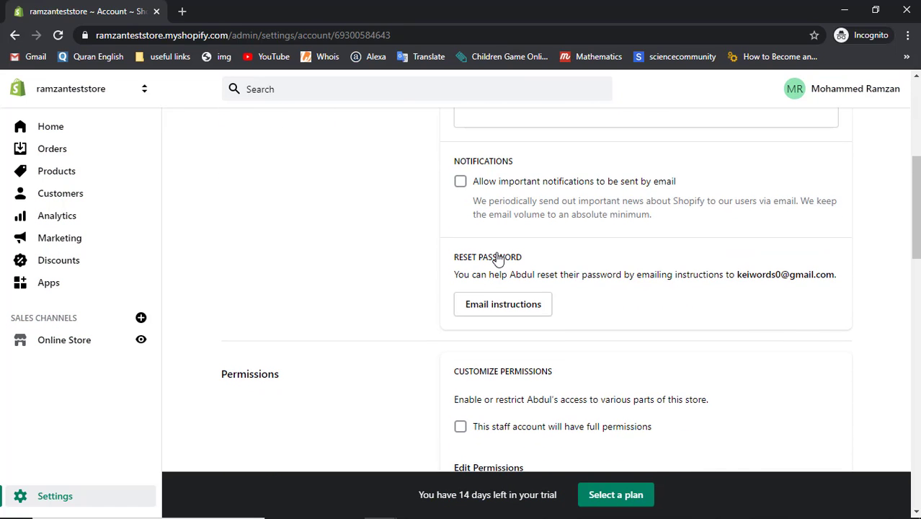
pyautogui.scroll(-10, 497, 259)
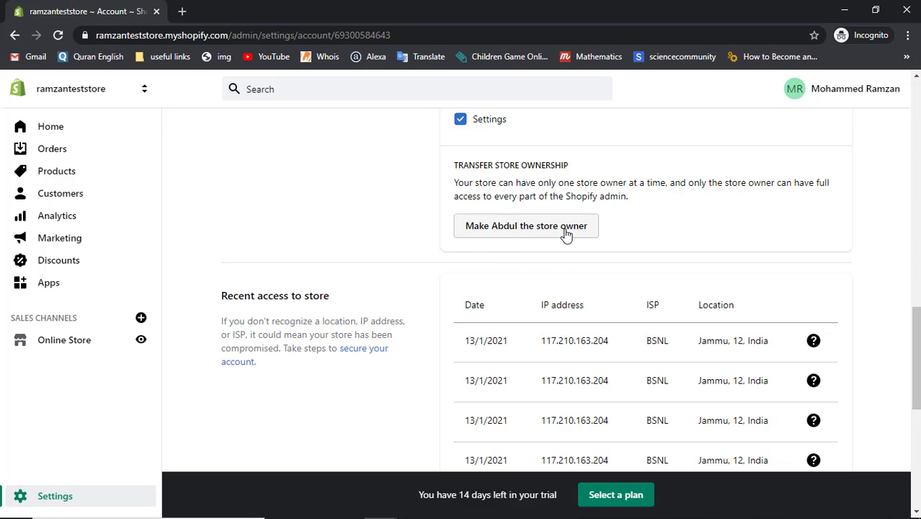
# Step: Start making the staff member store owner and enter the account password to confirm
pyautogui.click(511, 228)
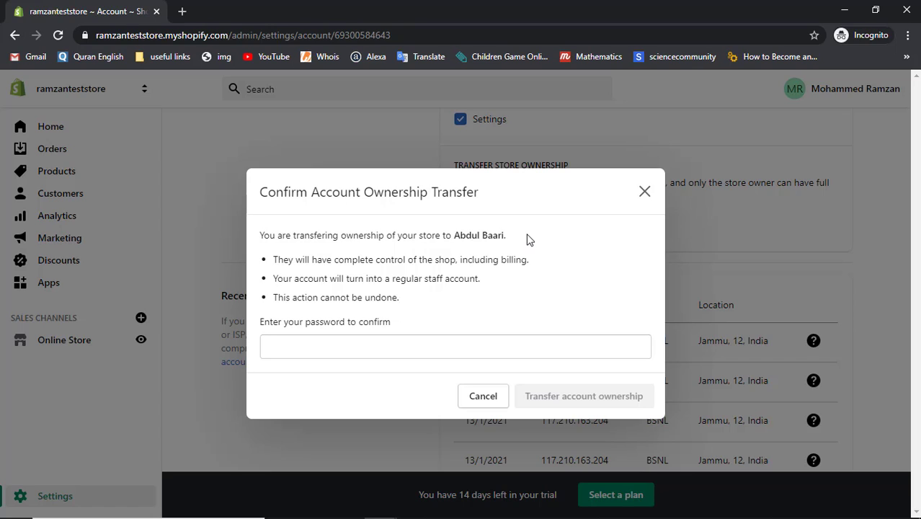
pyautogui.click(400, 342)
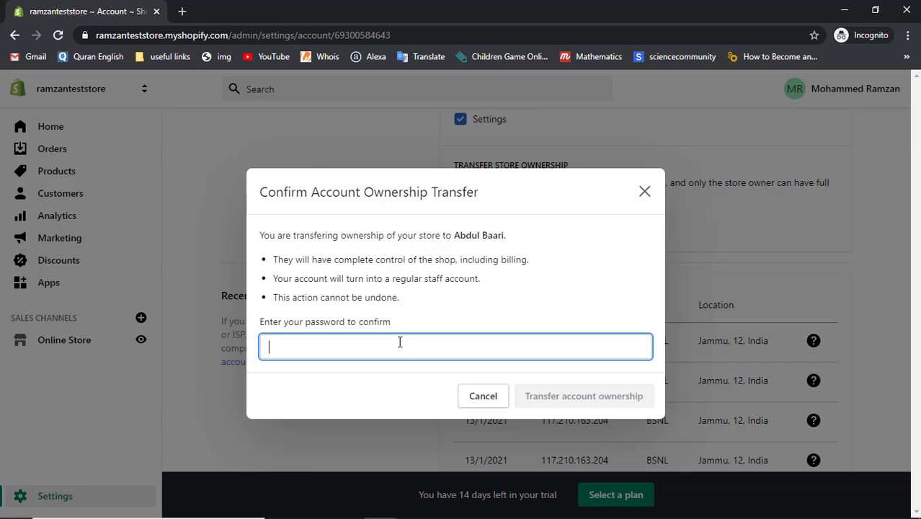
pyautogui.write('•••')
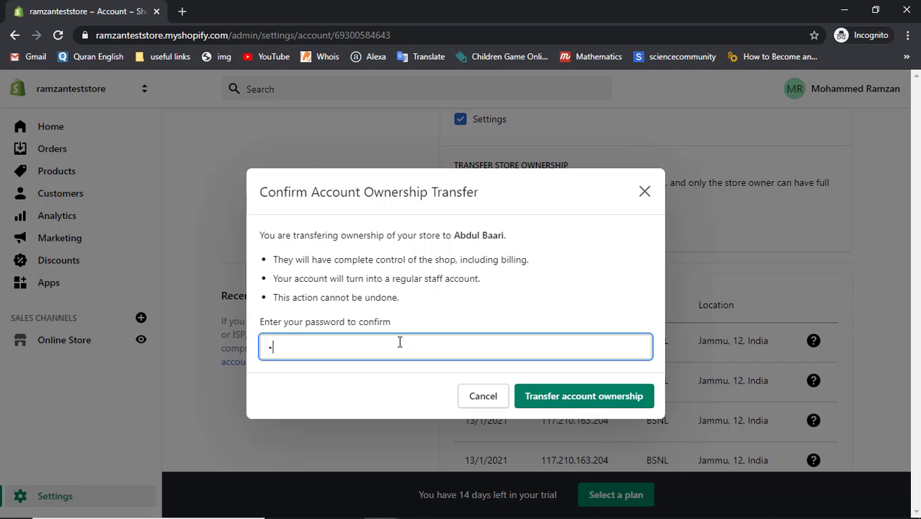
pyautogui.write('••••••••')
# Step: Confirm the ownership transfer and check the new Store owner and Staff accounts listings
pyautogui.click(543, 395)
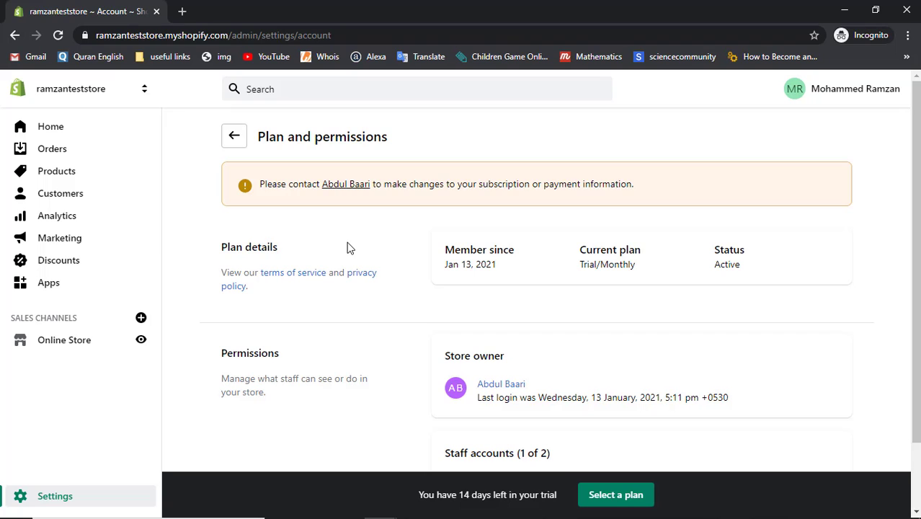
pyautogui.scroll(-2, 487, 346)
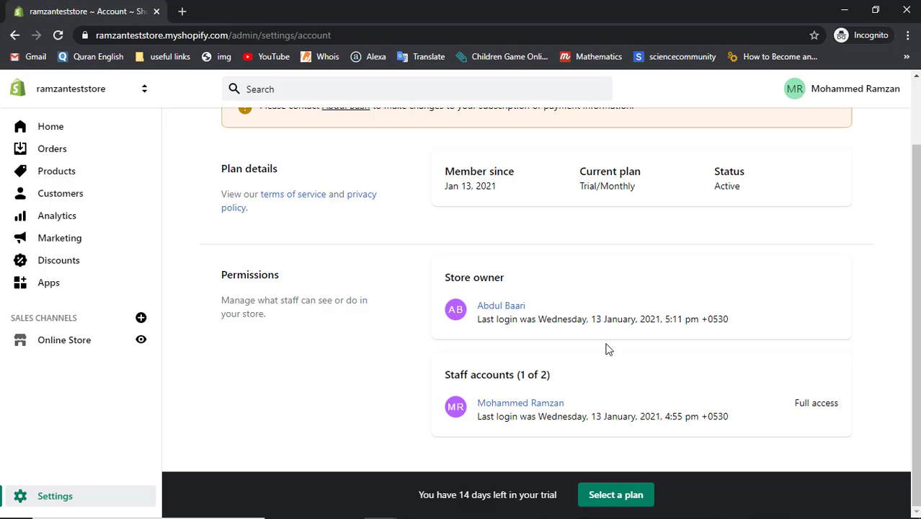
pyautogui.click(563, 405)
pyautogui.scroll(1, 569, 411)
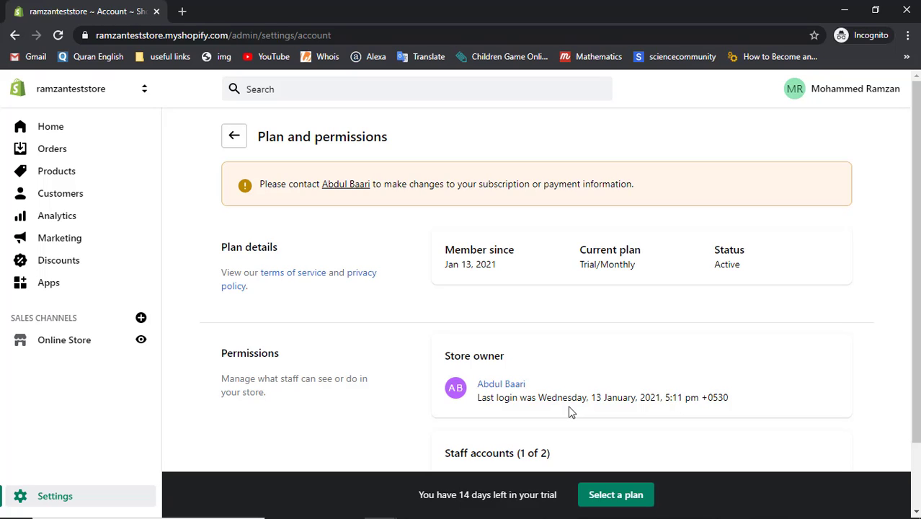
pyautogui.scroll(-1, 569, 411)
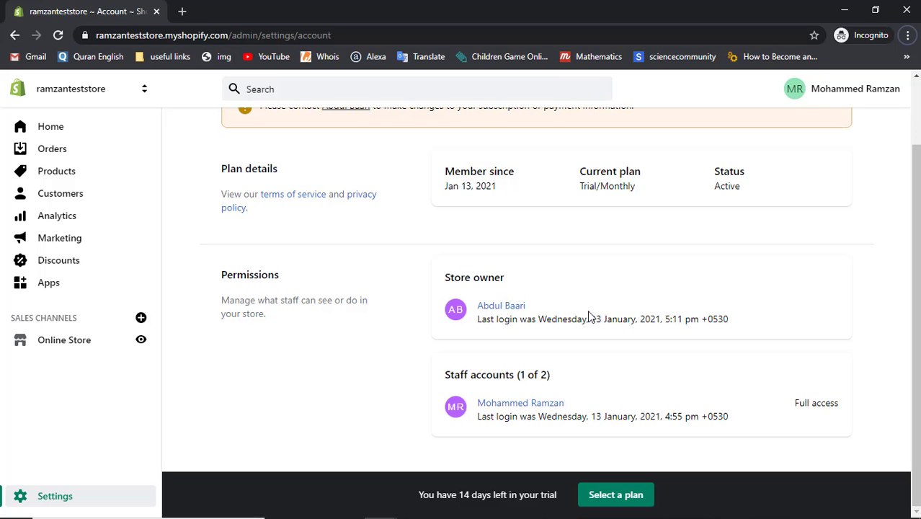
pyautogui.hotkey('alt', 'Tab')
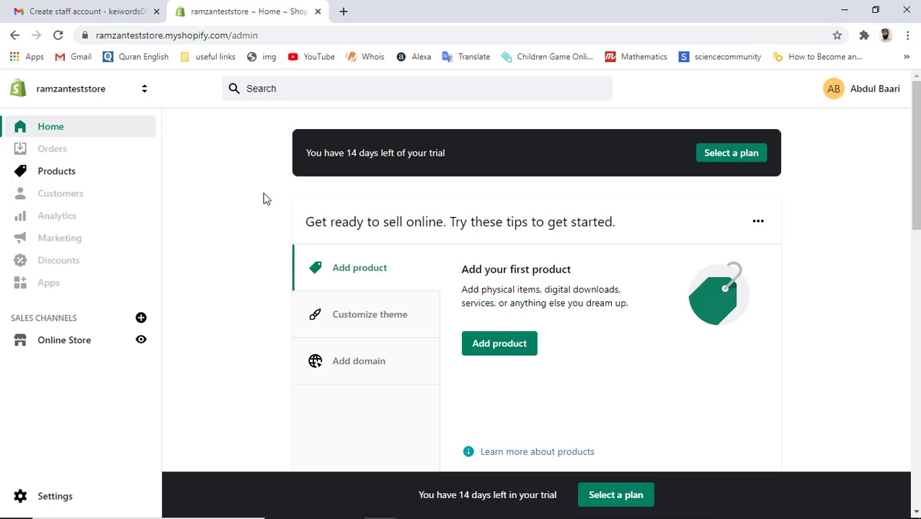
# Step: Reload the new owner's admin and view Staff accounts under Settings > Plan and permissions
pyautogui.click(59, 35)
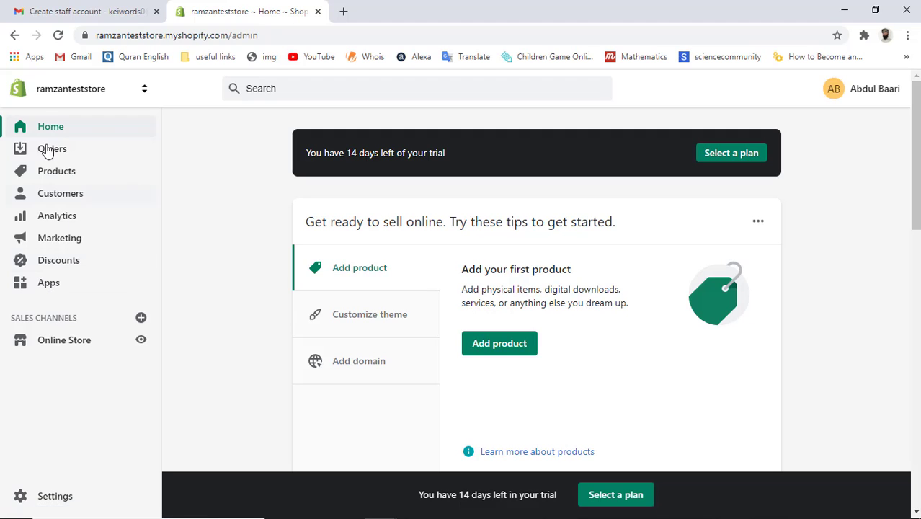
pyautogui.click(62, 504)
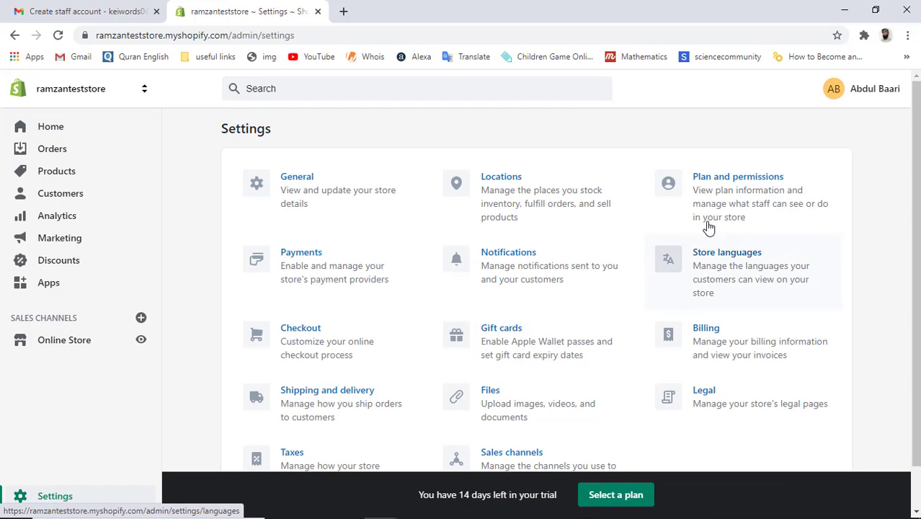
pyautogui.click(738, 197)
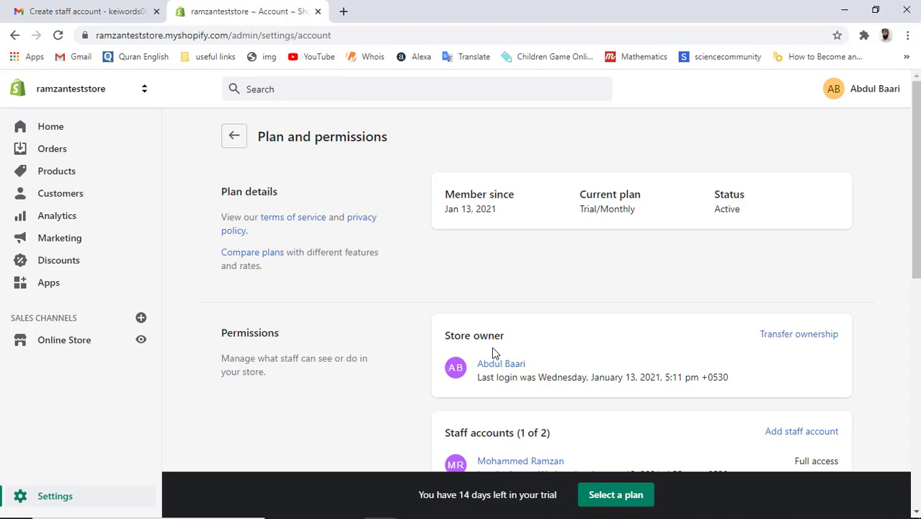
pyautogui.scroll(-2, 493, 351)
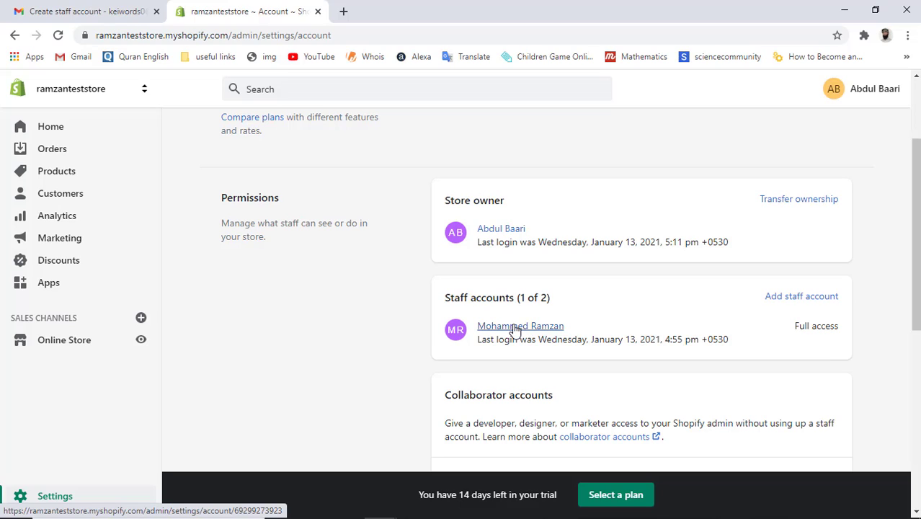
# Step: Remove the previous owner's staff account, confirming with the account password, leaving 0 of 2 staff
pyautogui.click(514, 328)
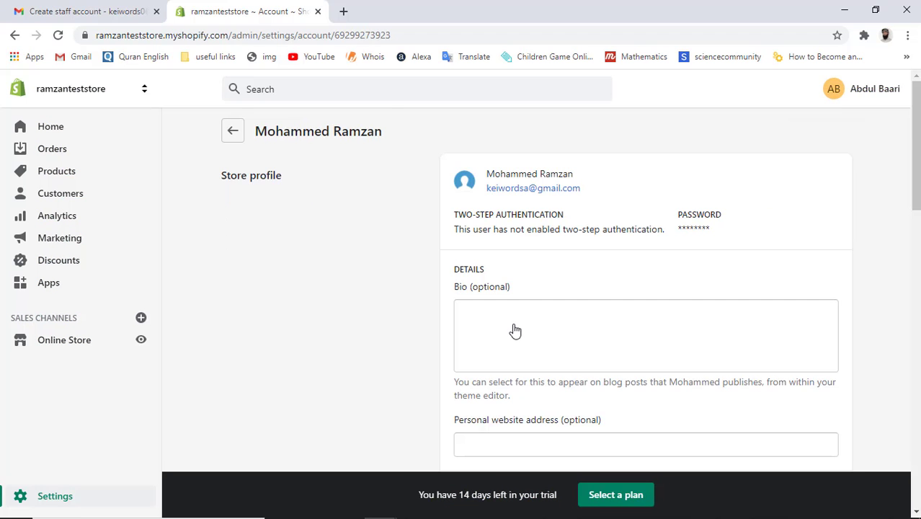
pyautogui.scroll(-5, 514, 330)
pyautogui.scroll(-9, 515, 330)
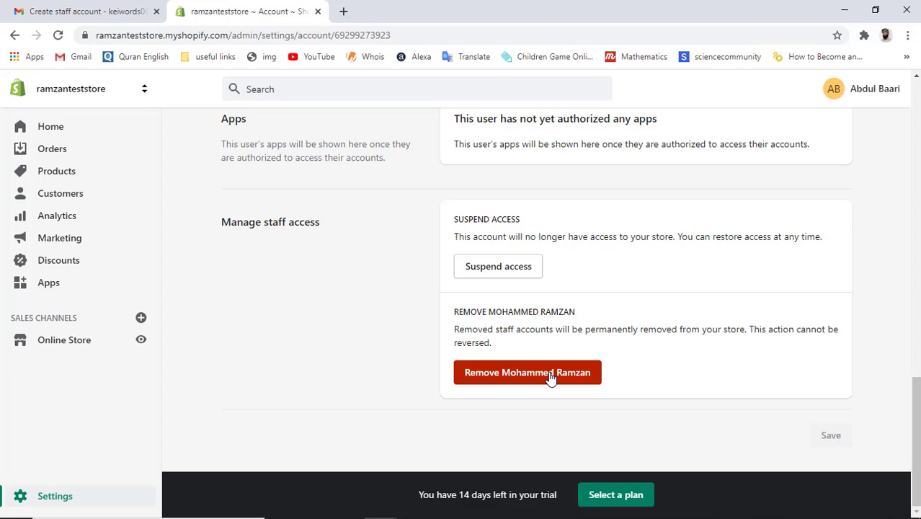
pyautogui.click(550, 377)
pyautogui.click(537, 323)
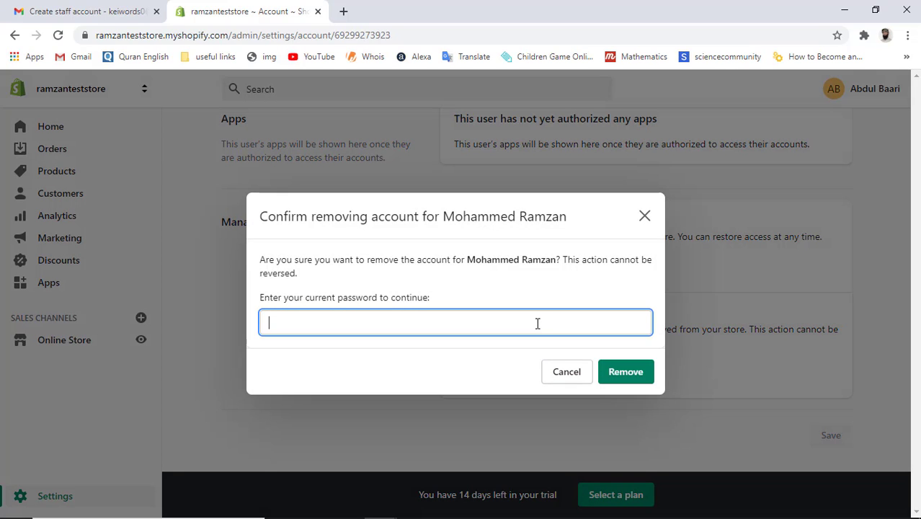
pyautogui.write('•••••••••••')
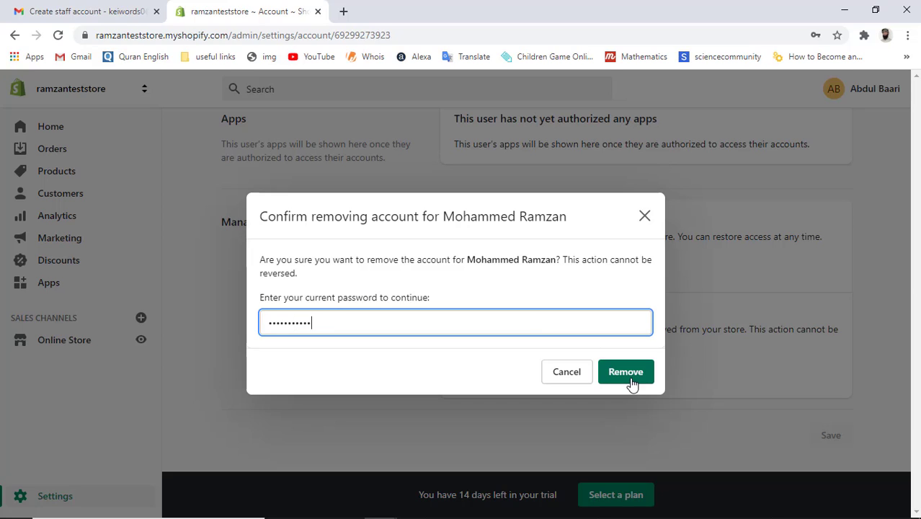
pyautogui.click(629, 382)
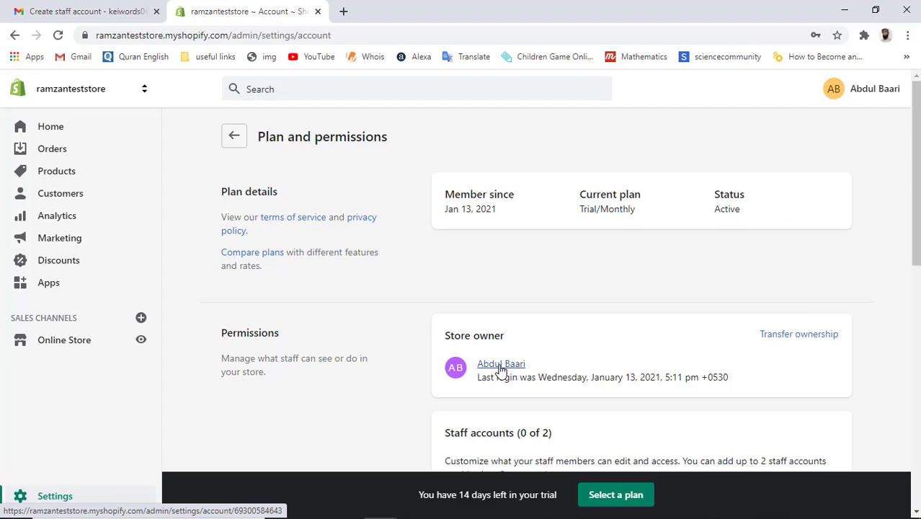
pyautogui.scroll(-2, 503, 369)
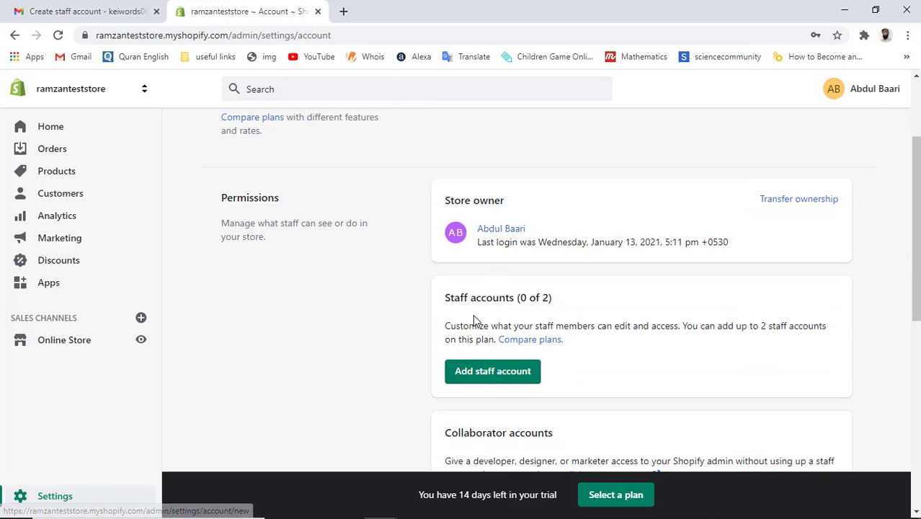
pyautogui.hotkey('alt', 'Tab')
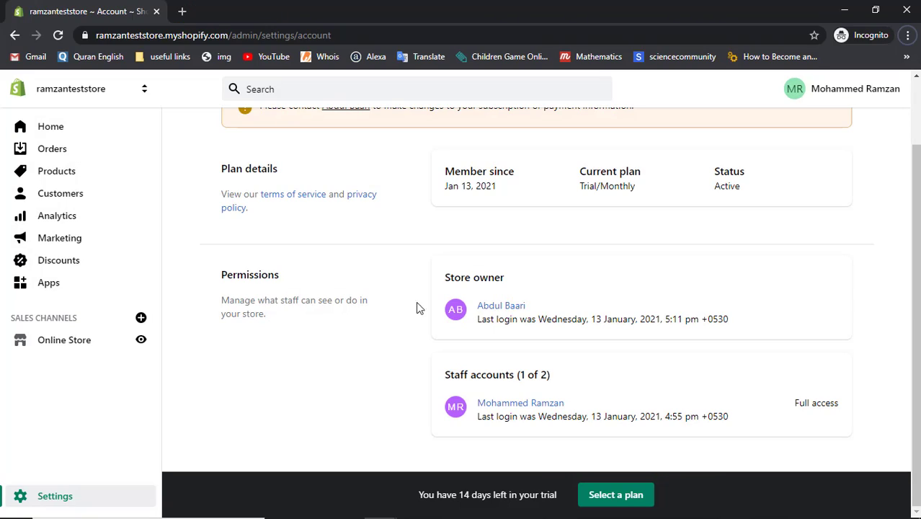
# Step: Reload the removed member's session to confirm access is denied, then return to the owner
pyautogui.click(58, 37)
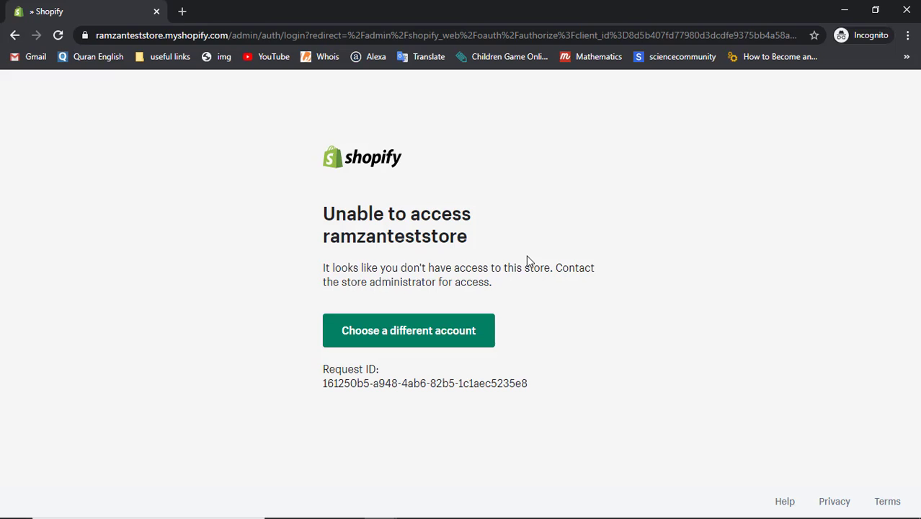
pyautogui.hotkey('alt', 'Tab')
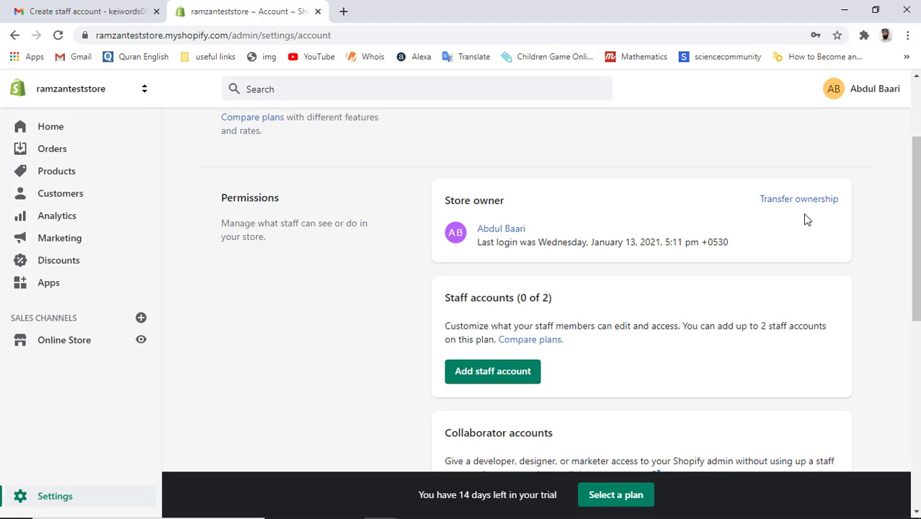
# Step: From Settings, go to Plan and permissions and start a store ownership transfer
pyautogui.scroll(2, 806, 220)
pyautogui.scroll(-1, 806, 219)
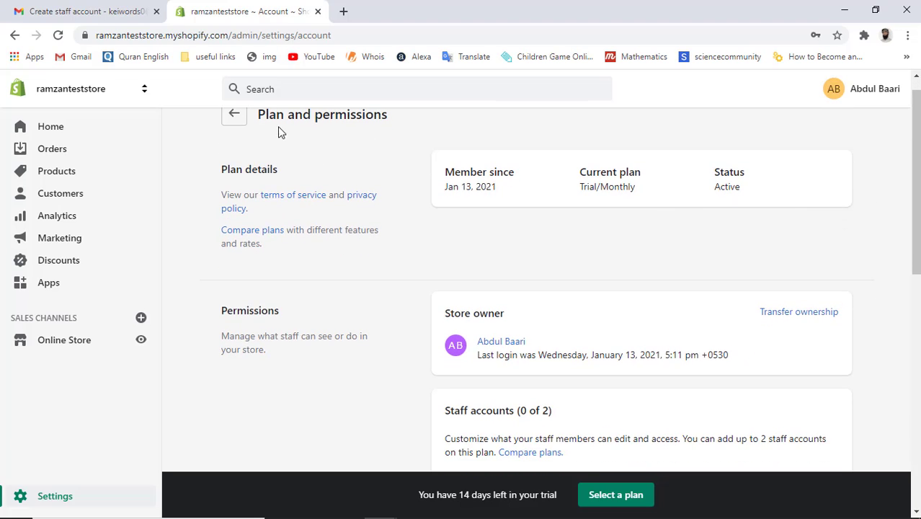
pyautogui.click(235, 115)
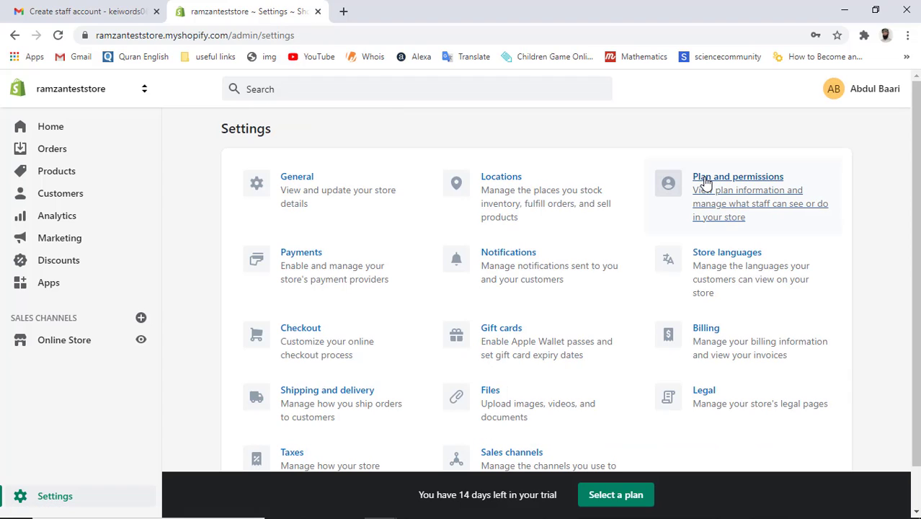
pyautogui.click(706, 180)
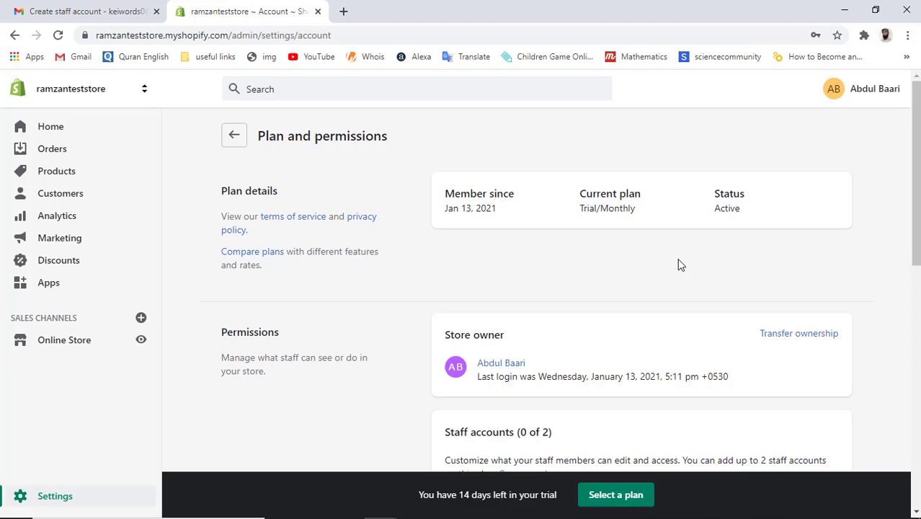
pyautogui.scroll(-2, 678, 261)
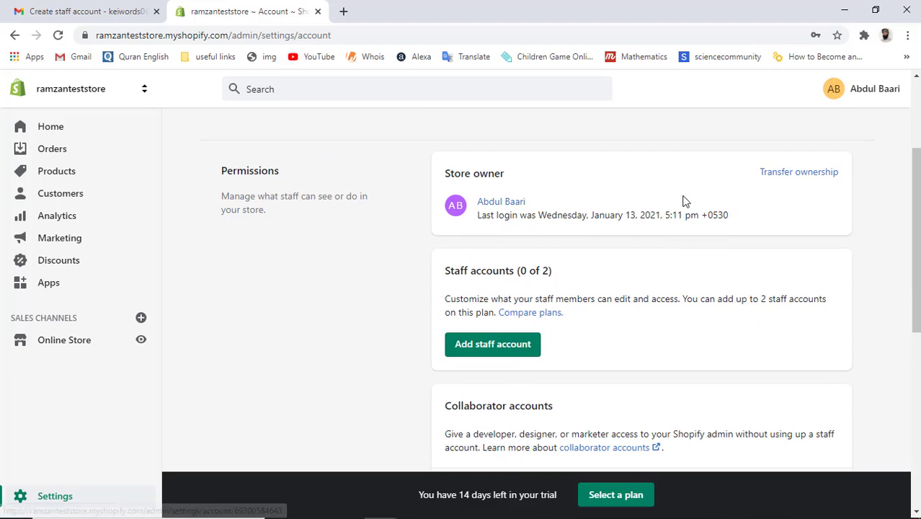
pyautogui.click(812, 173)
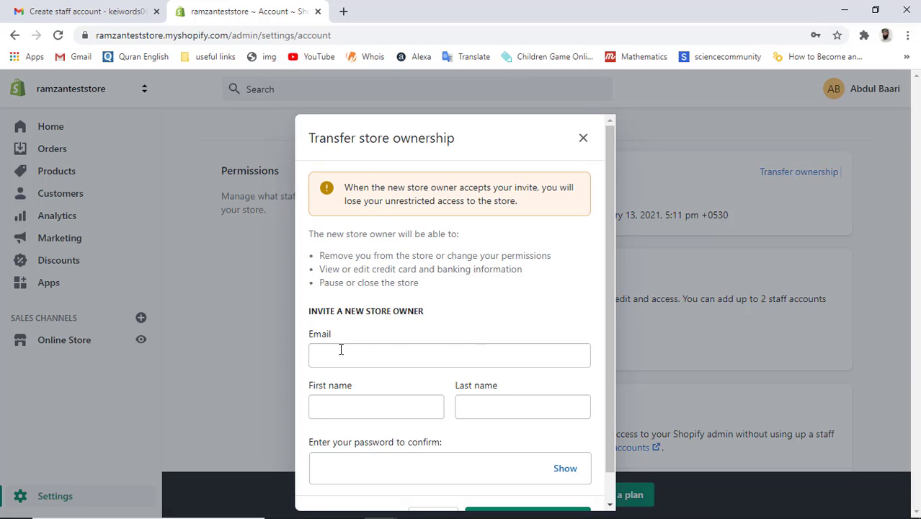
# Step: Review the new owner's abilities and removal notice in the Transfer store ownership dialog
pyautogui.click(341, 350)
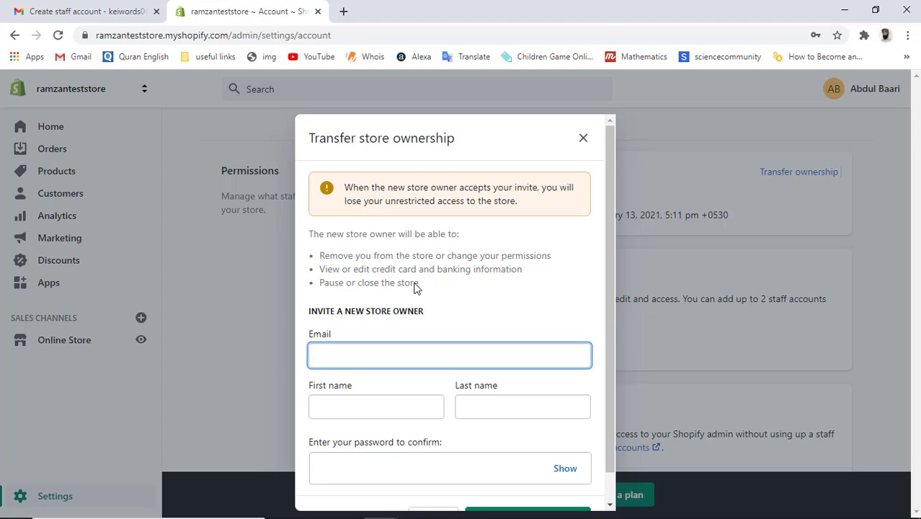
pyautogui.moveTo(417, 287); pyautogui.dragTo(319, 256)
pyautogui.click(320, 256)
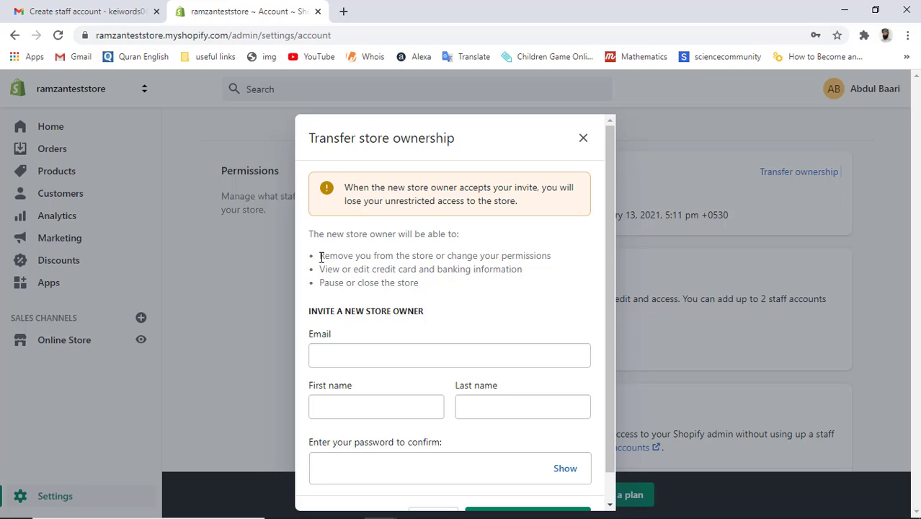
pyautogui.moveTo(322, 257); pyautogui.dragTo(566, 248)
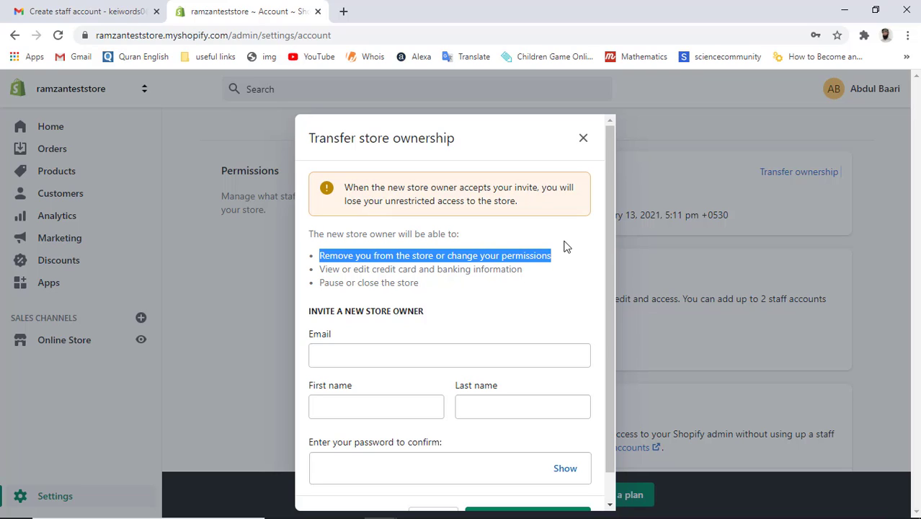
pyautogui.click(457, 258)
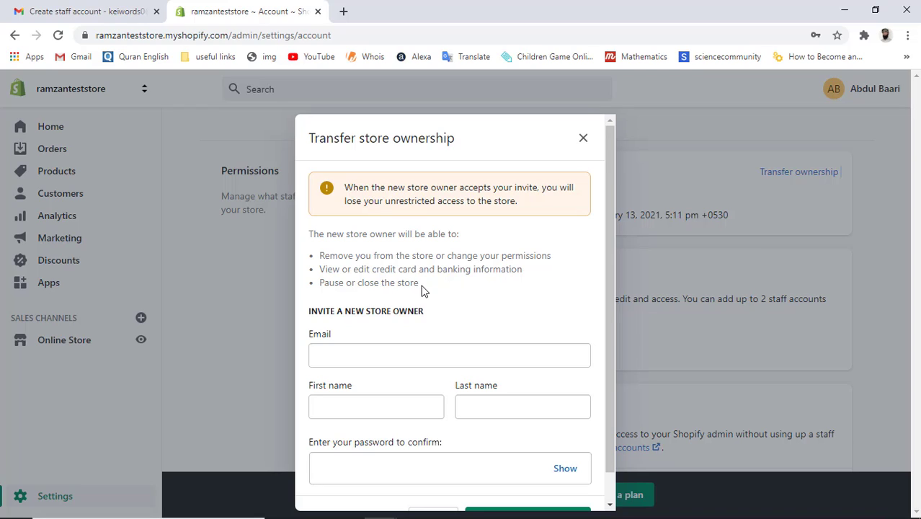
pyautogui.scroll(-1, 422, 287)
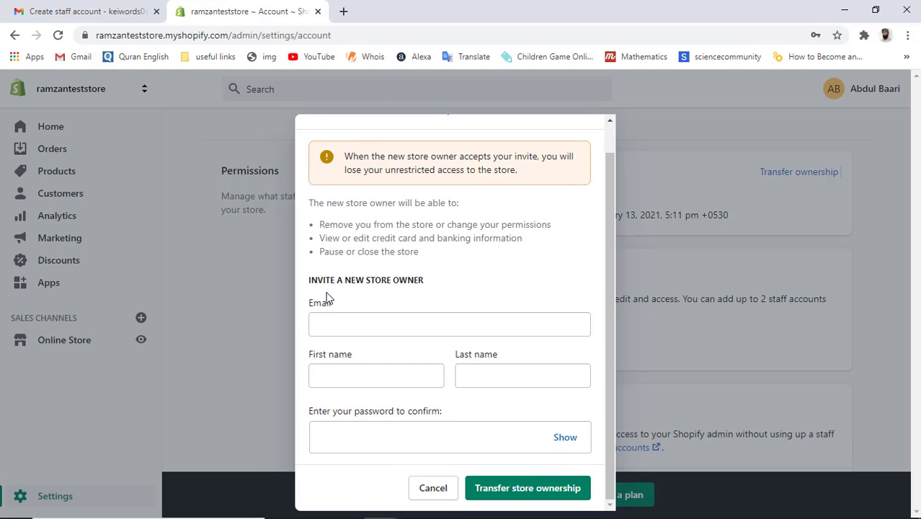
# Step: Enter the new owner's e-mail, first and last name, confirm with your password, and send the invite
pyautogui.click(364, 316)
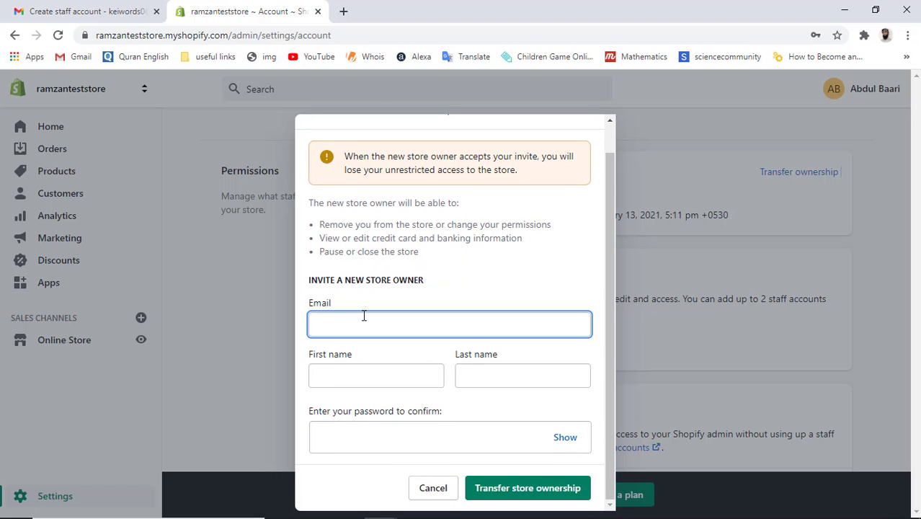
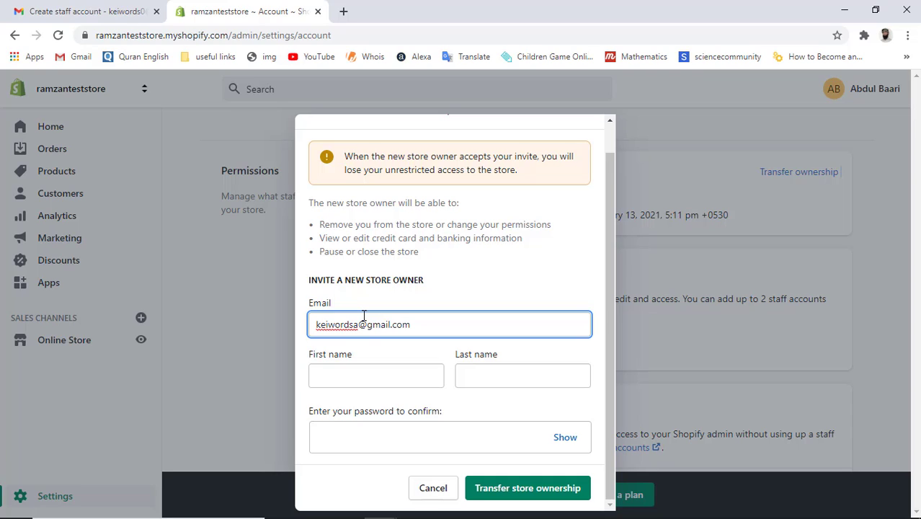
pyautogui.click(368, 372)
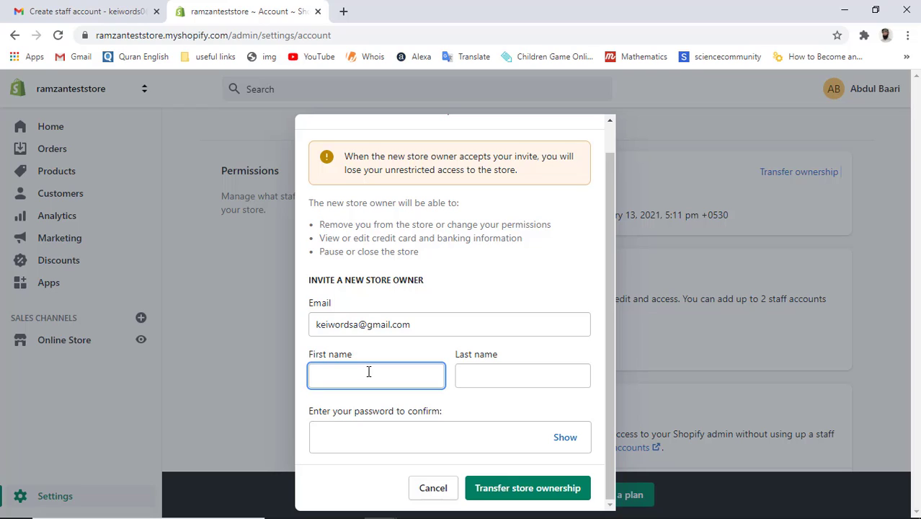
pyautogui.press('Tab')
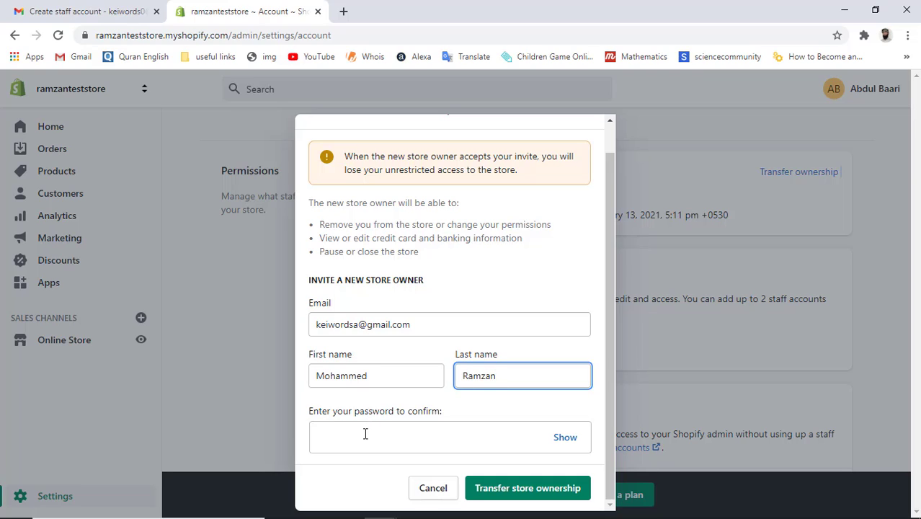
pyautogui.click(365, 437)
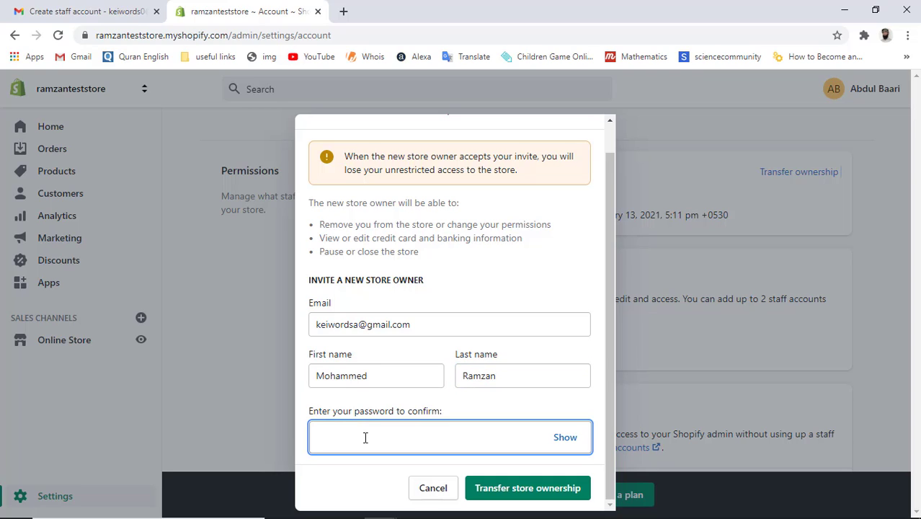
pyautogui.write('•••••••••••')
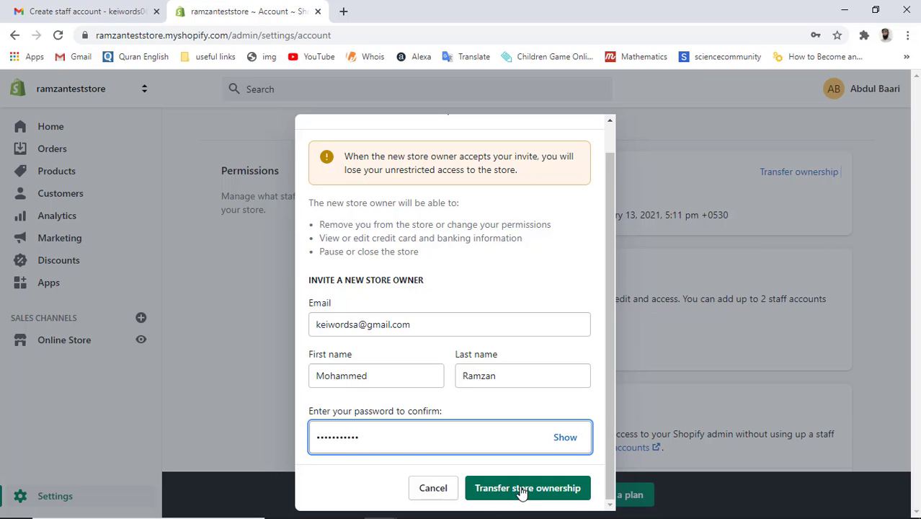
pyautogui.click(521, 491)
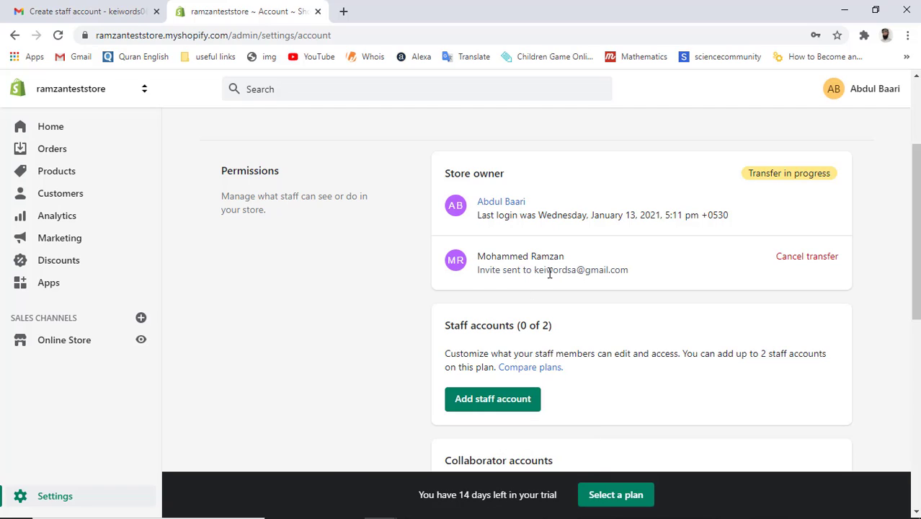
pyautogui.doubleClick(583, 271)
pyautogui.moveTo(535, 270); pyautogui.dragTo(632, 272)
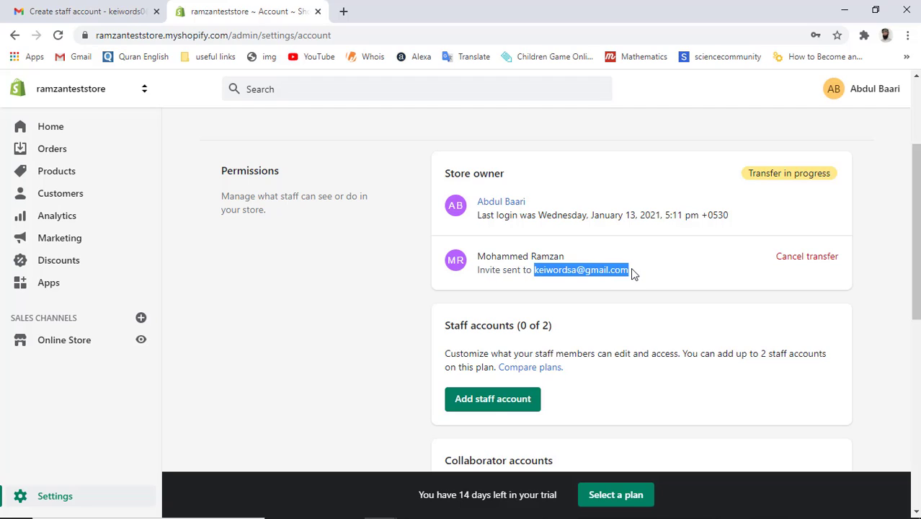
pyautogui.click(631, 271)
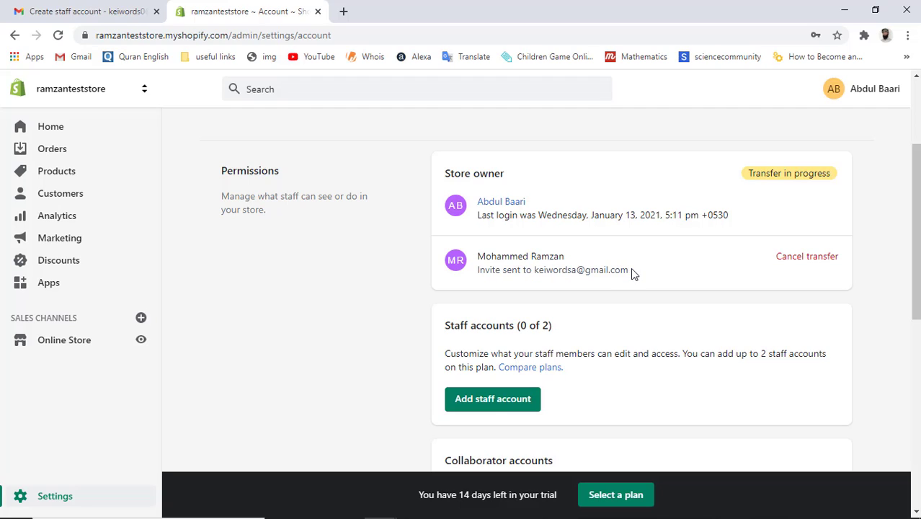
pyautogui.moveTo(632, 273); pyautogui.dragTo(533, 271)
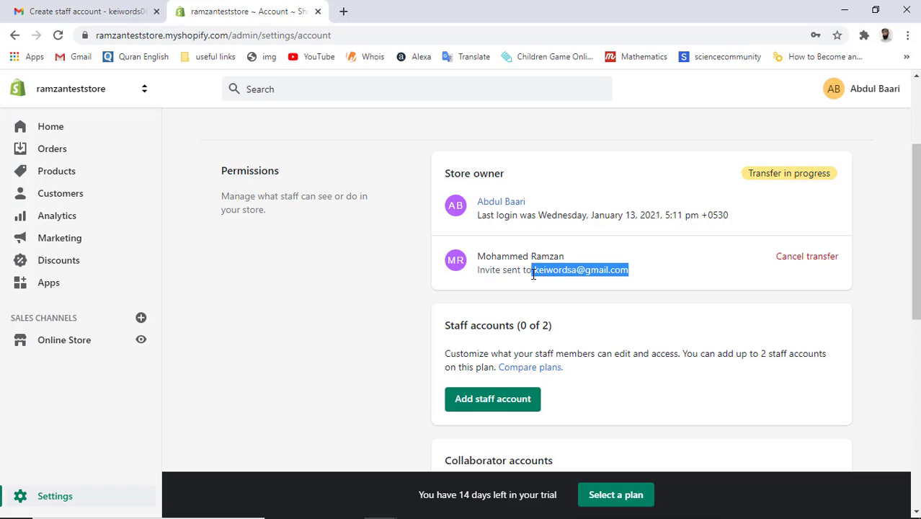
pyautogui.click(534, 273)
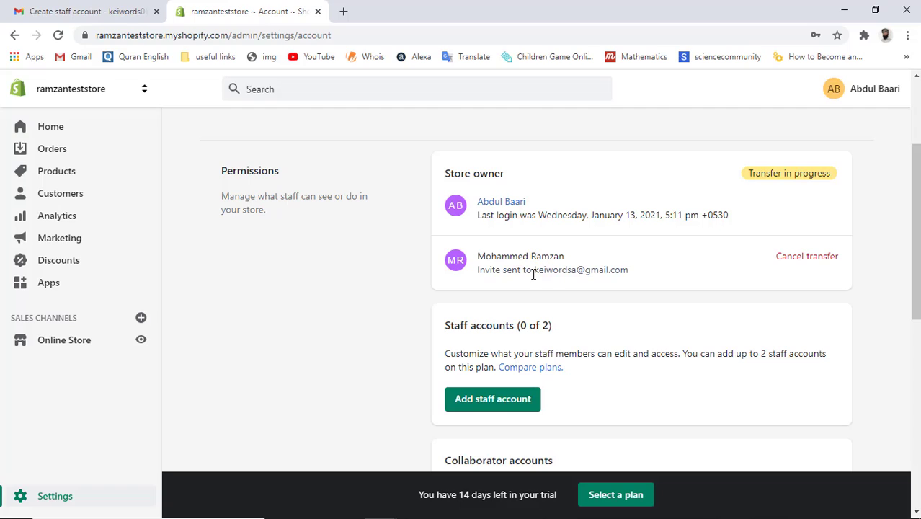
# Step: In a new Chrome tab, switch to the invitee's signed-in Google account
pyautogui.click(344, 12)
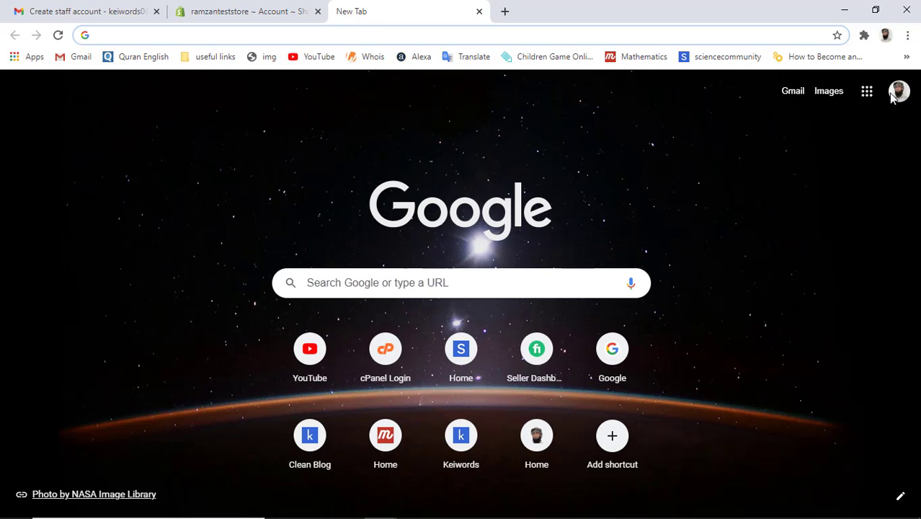
pyautogui.click(901, 98)
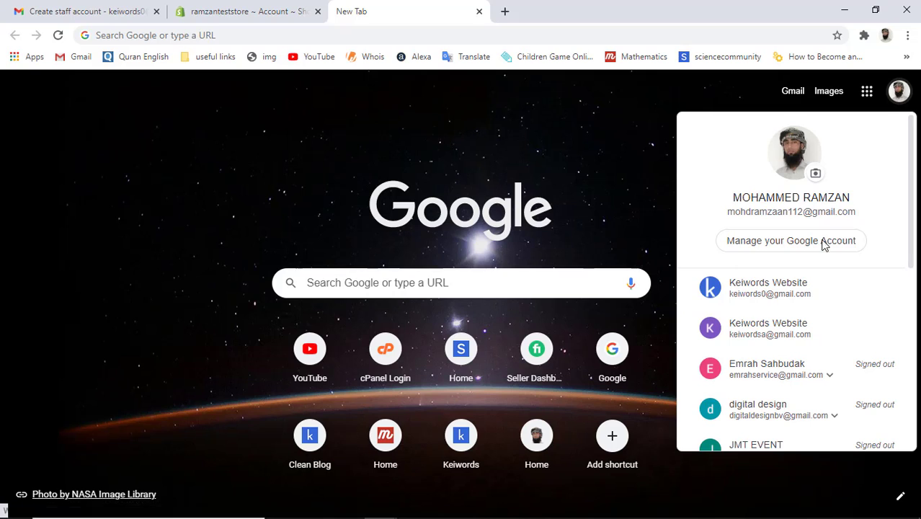
pyautogui.click(776, 329)
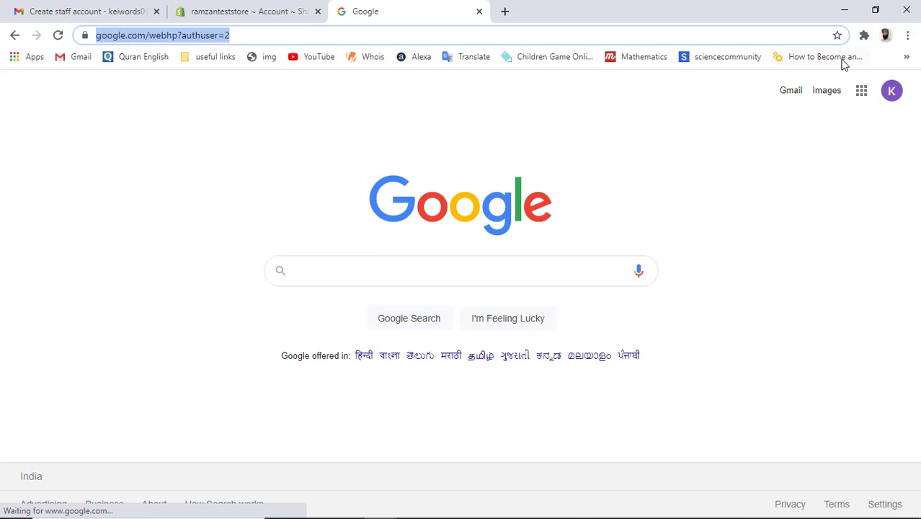
# Step: In that account's Gmail, open the 'Become the new store owner of ramzanteststore' e-mail and follow Get started
pyautogui.click(791, 92)
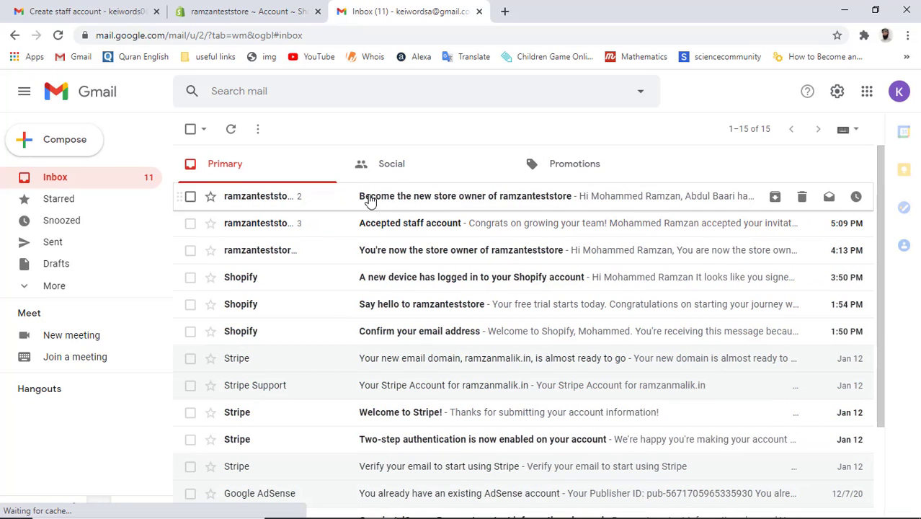
pyautogui.click(425, 202)
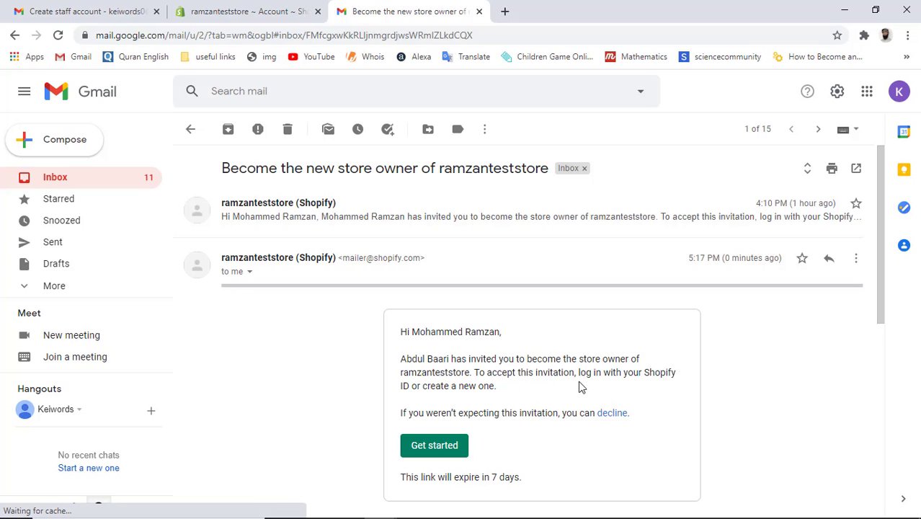
pyautogui.scroll(-2, 581, 387)
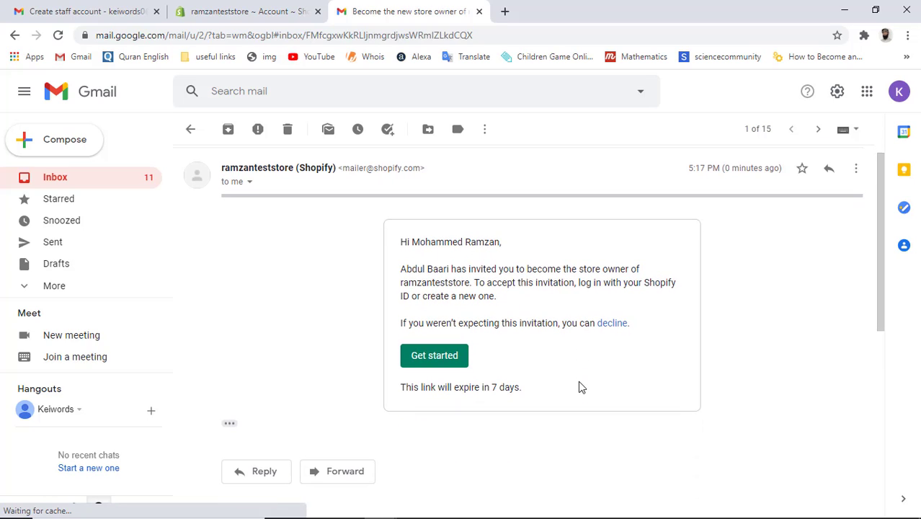
pyautogui.click(435, 356)
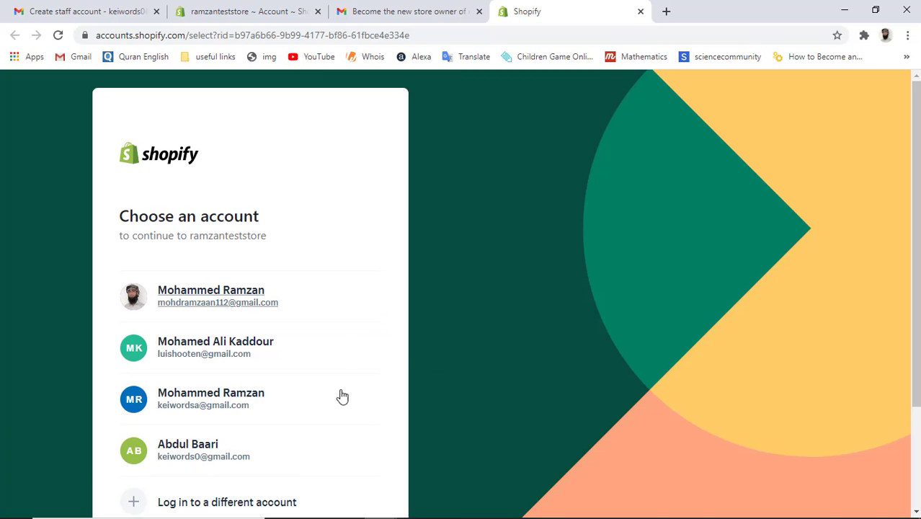
# Step: Continue as the invitee's Shopify account and accept ownership of ramzanteststore
pyautogui.click(186, 400)
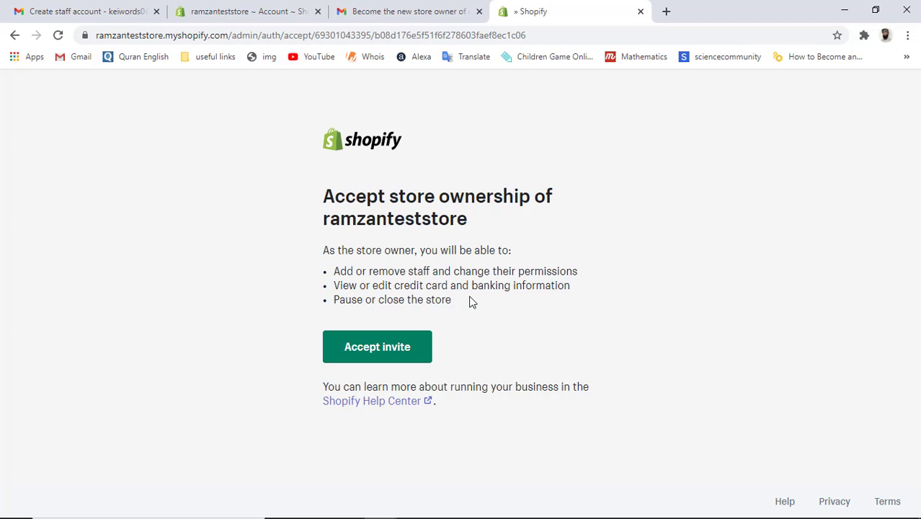
pyautogui.click(392, 348)
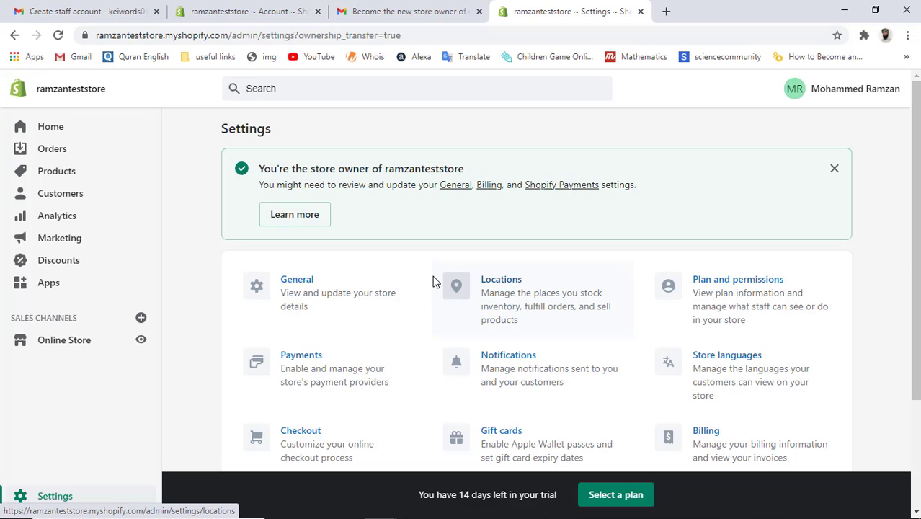
# Step: Check Plan and permissions: new store owner listed and former owner a Full access staff account (1 of 2)
pyautogui.scroll(-1, 433, 281)
pyautogui.scroll(-1, 433, 281)
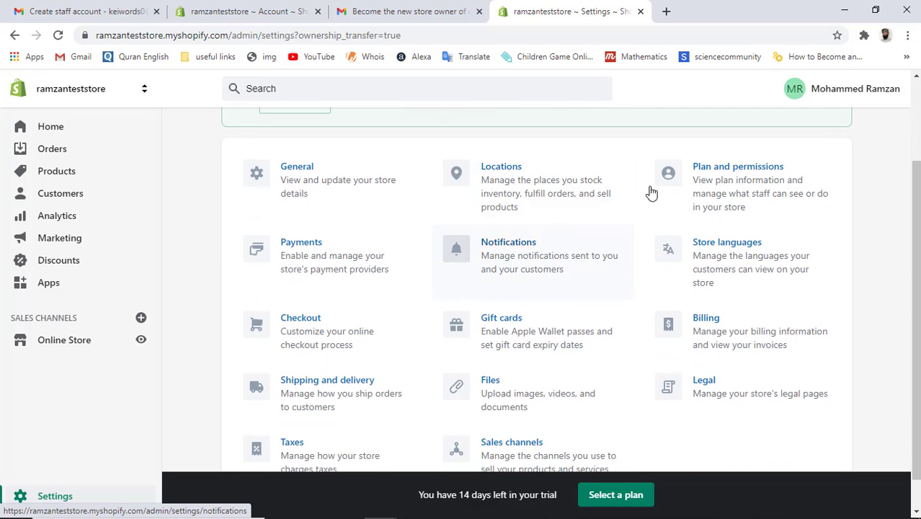
pyautogui.click(726, 185)
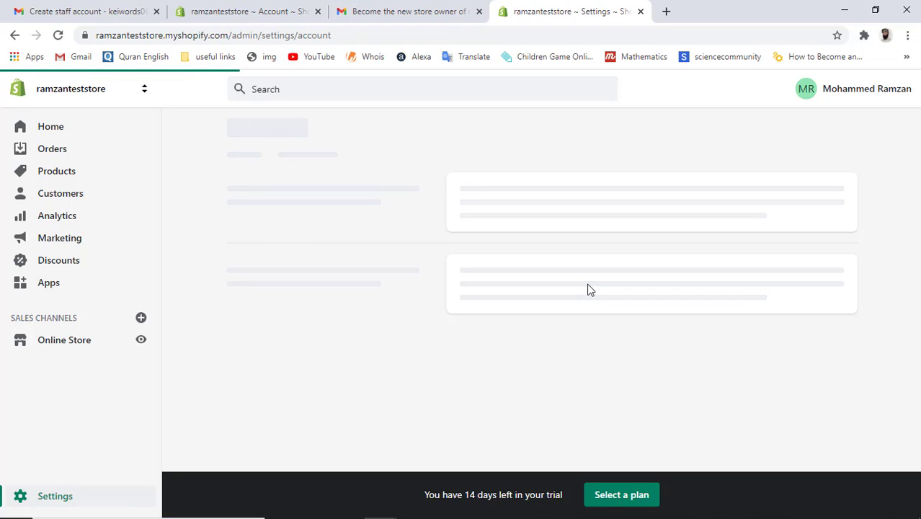
pyautogui.scroll(-1, 589, 289)
pyautogui.scroll(-2, 590, 289)
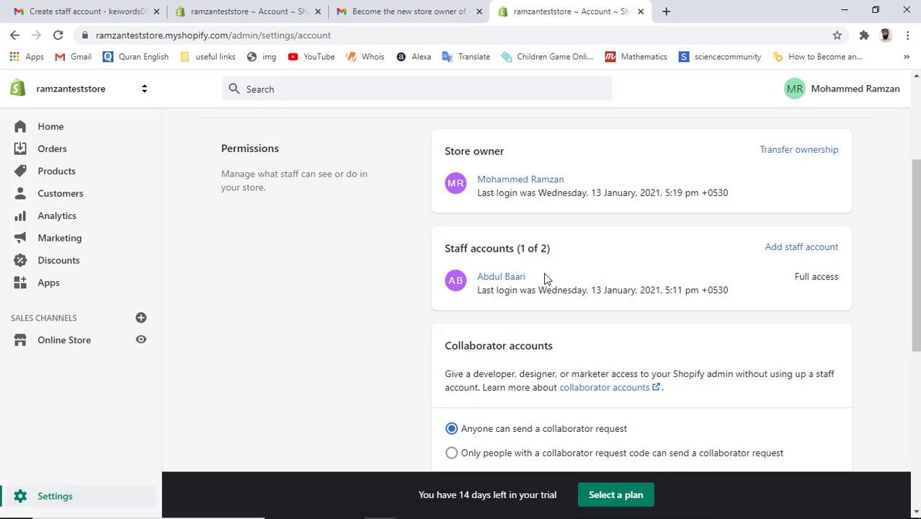
pyautogui.scroll(-4, 546, 279)
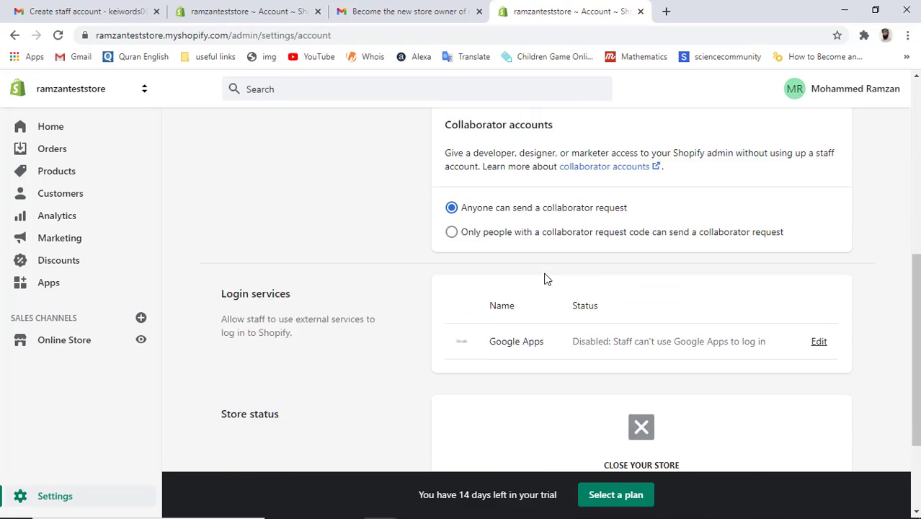
pyautogui.scroll(-1, 546, 279)
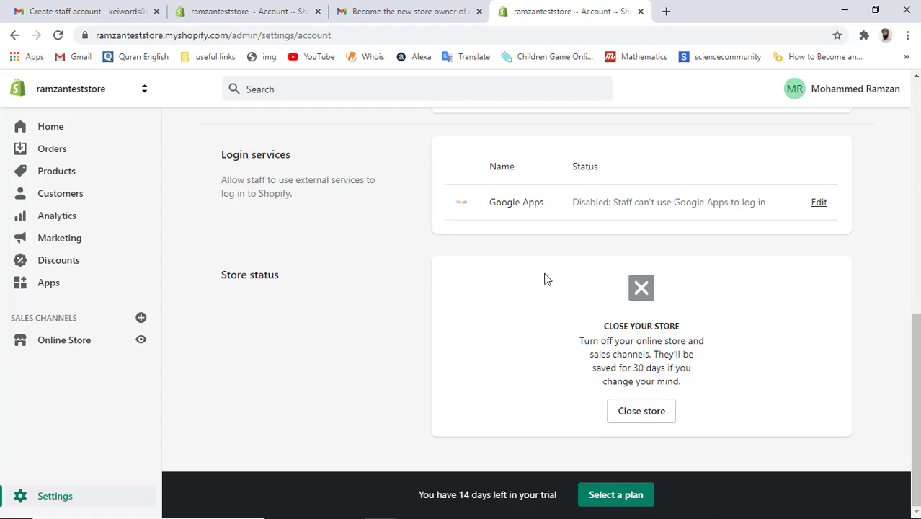
pyautogui.scroll(7, 546, 279)
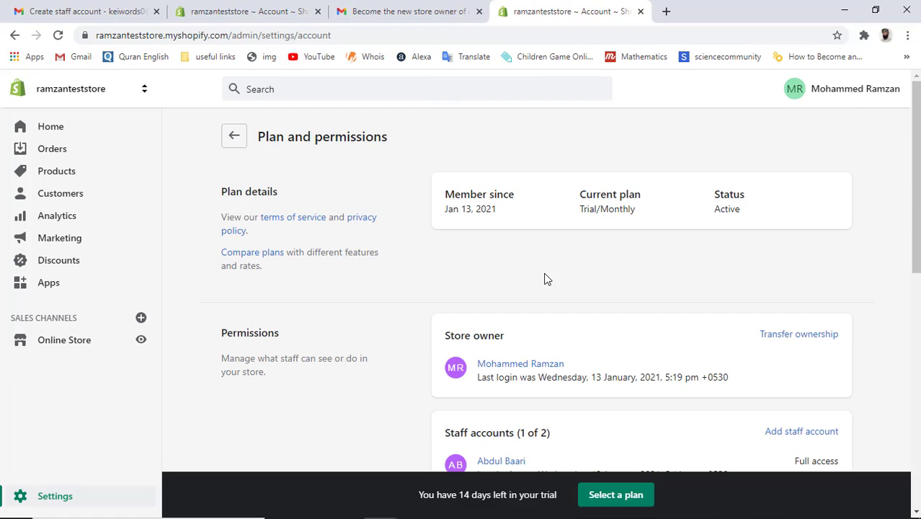
pyautogui.scroll(-2, 546, 279)
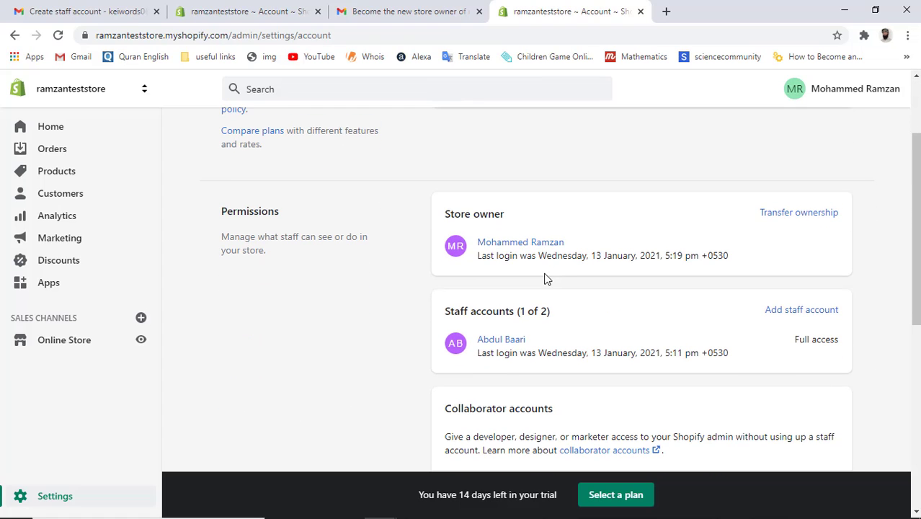
pyautogui.scroll(-8, 545, 278)
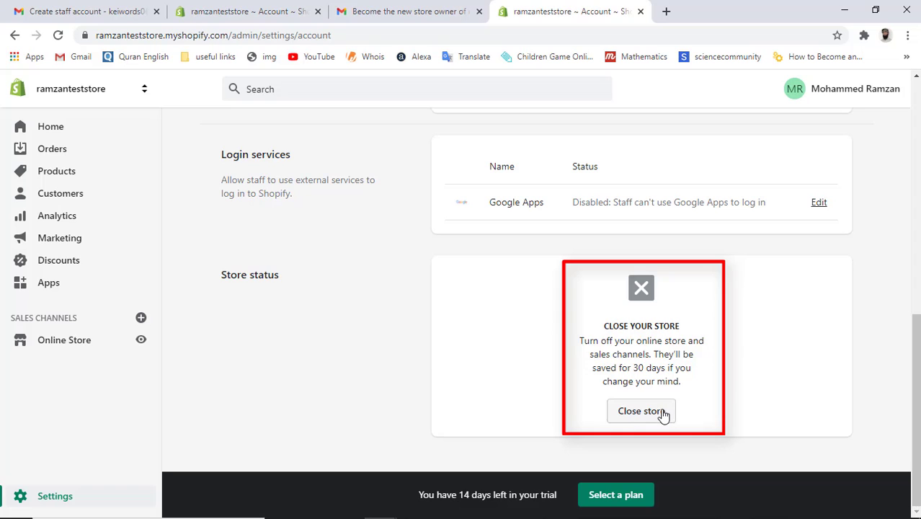
pyautogui.scroll(10, 733, 372)
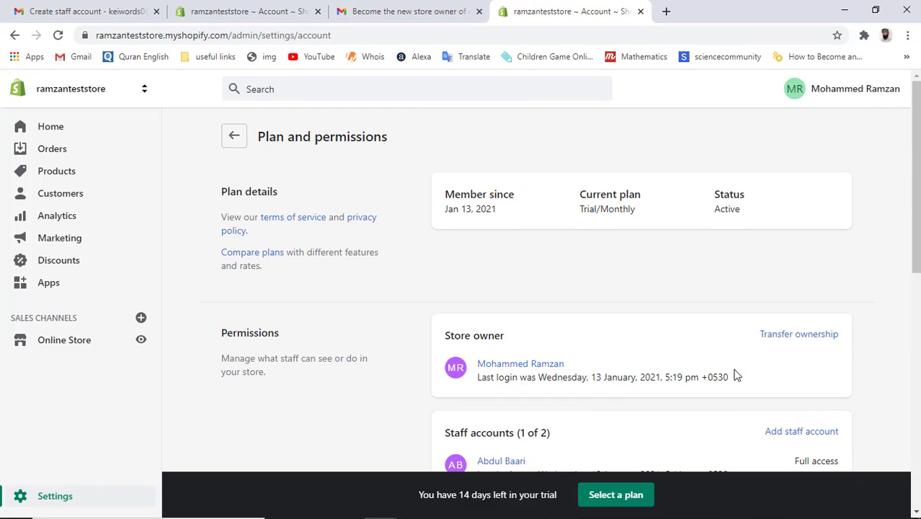
pyautogui.scroll(-3, 734, 374)
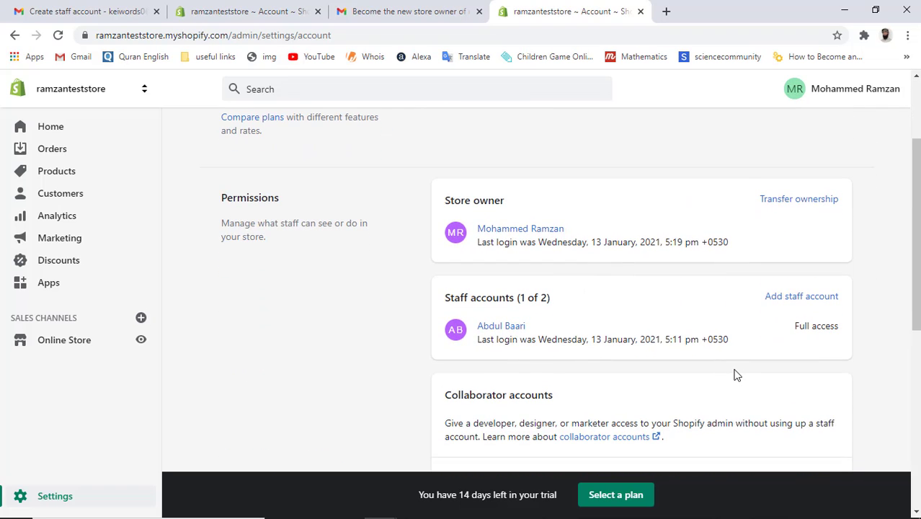